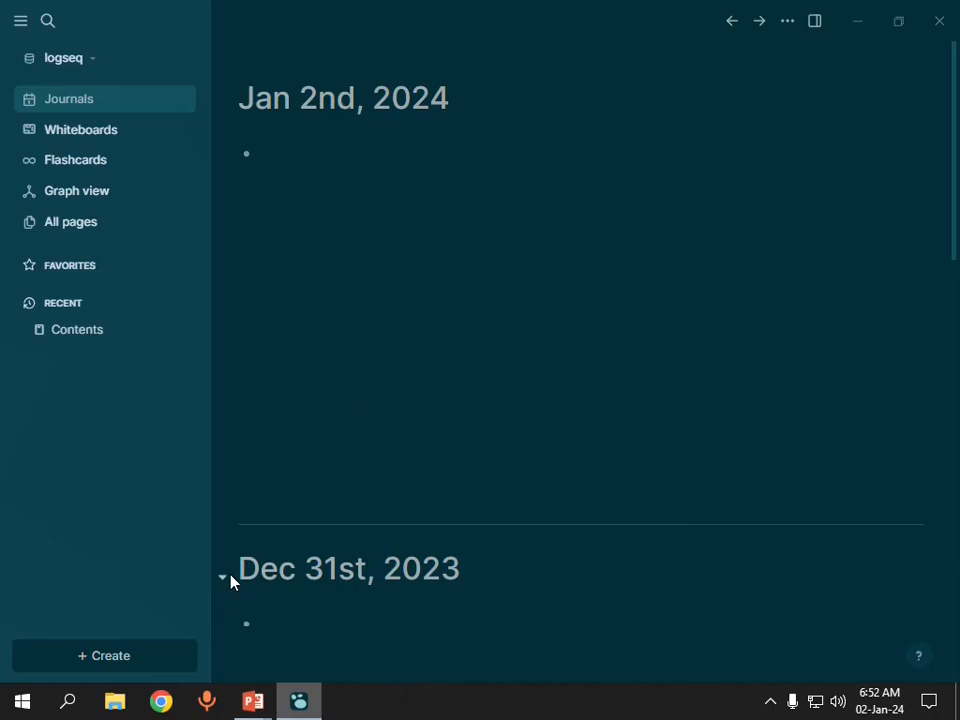
key("alt+Tab")
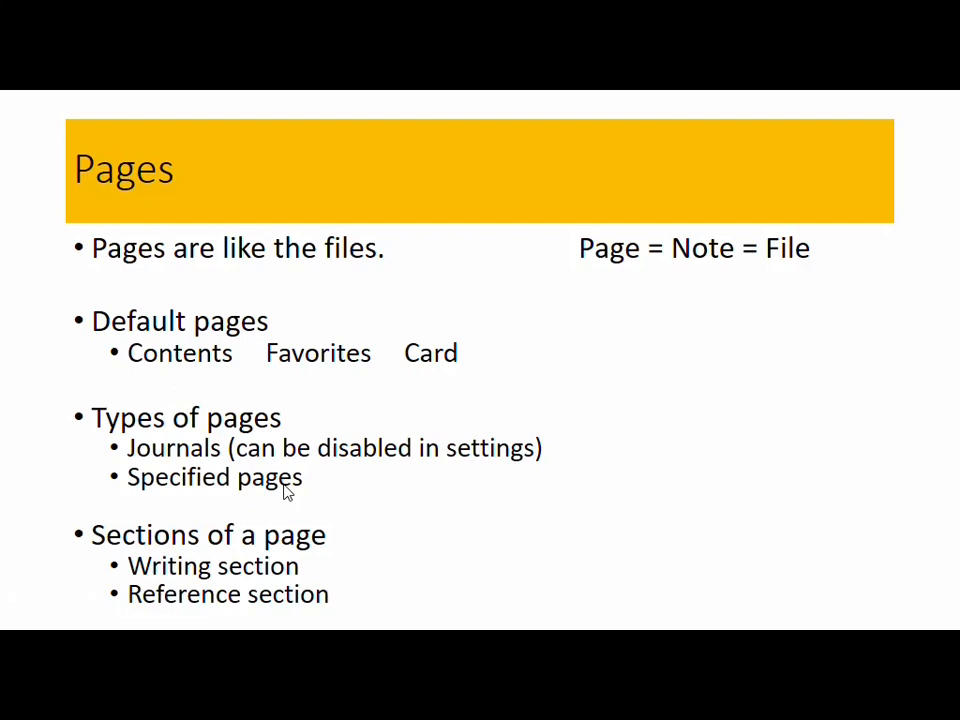
key("alt+Tab")
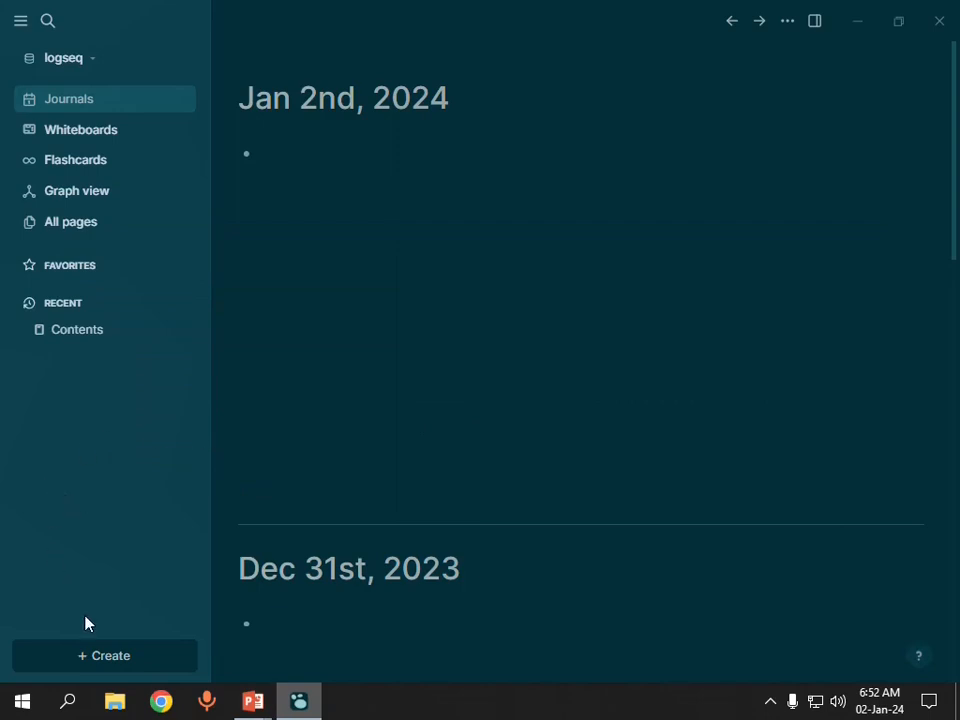
left_click(97, 665)
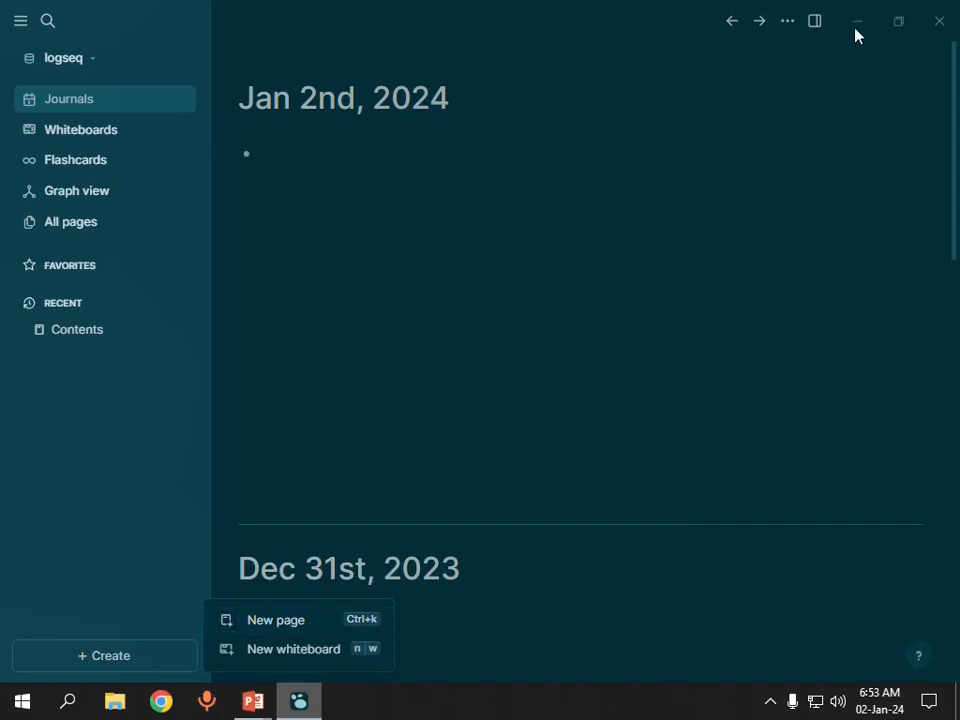
left_click(791, 30)
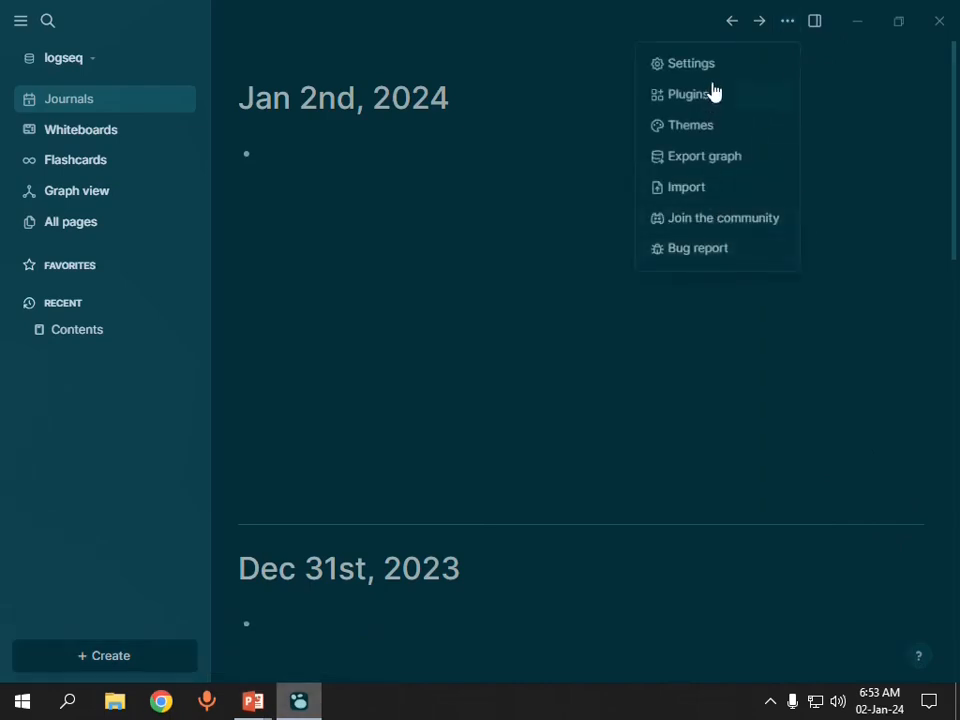
left_click(896, 122)
left_click(921, 659)
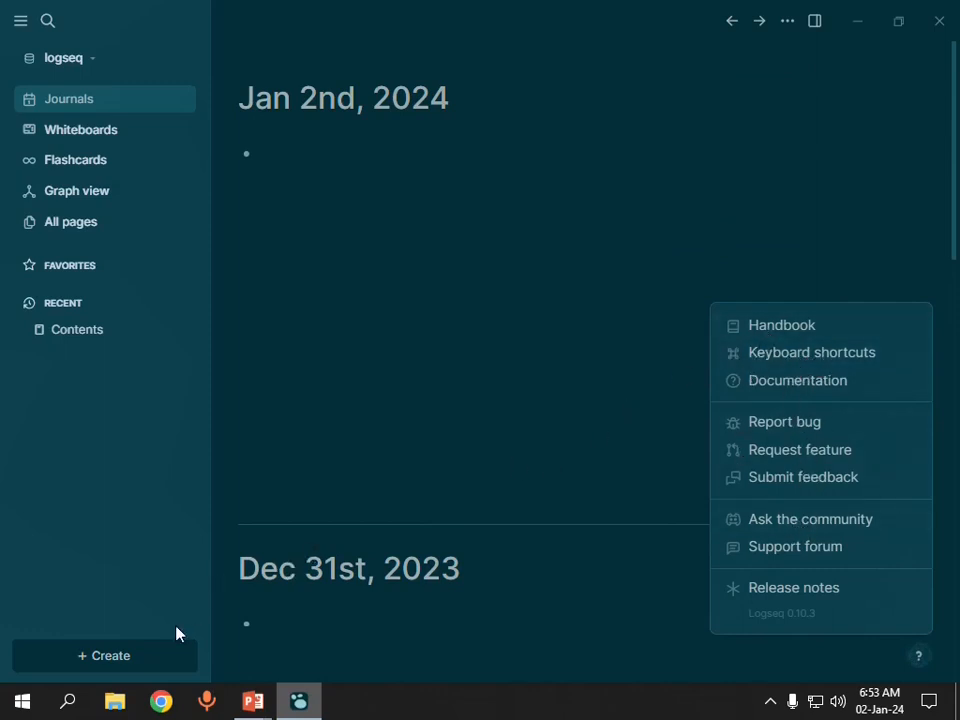
Create a new page named Test-1.
left_click(170, 668)
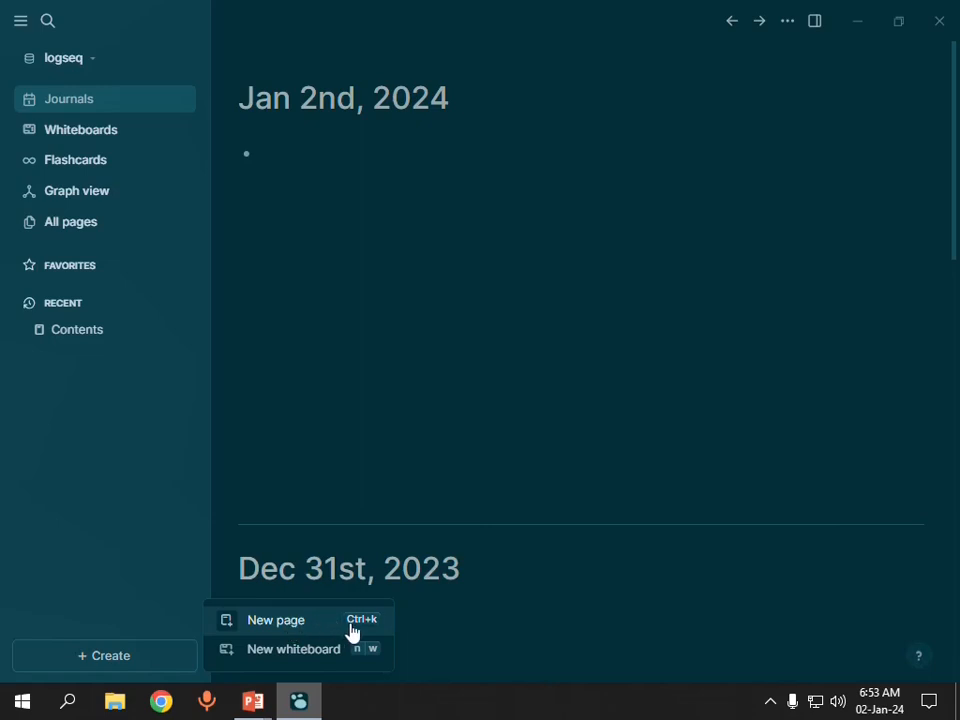
left_click(284, 628)
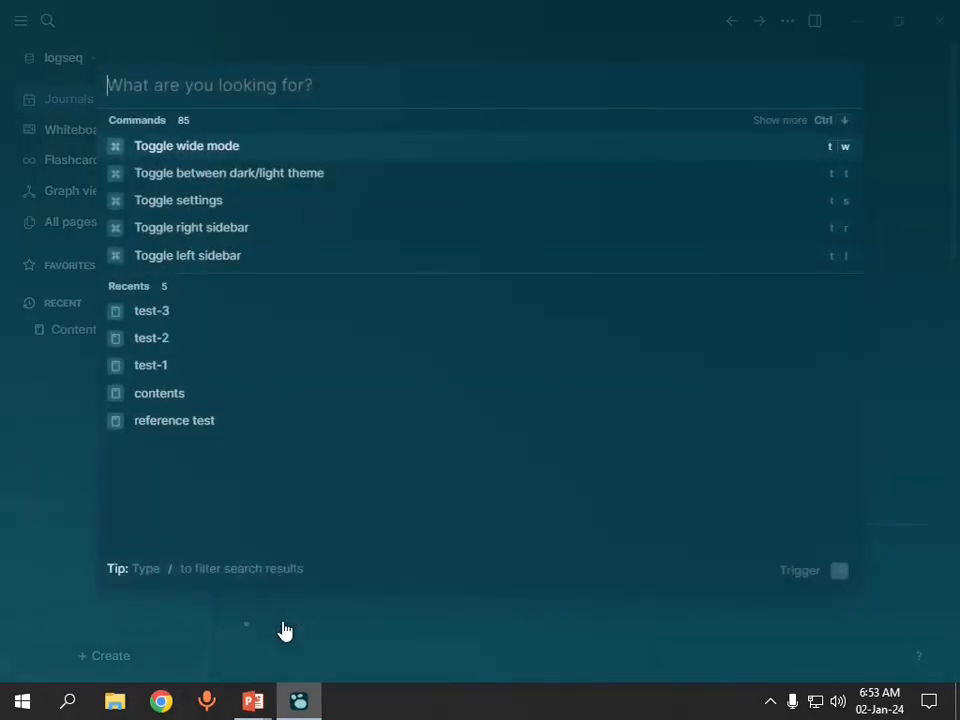
type("Test")
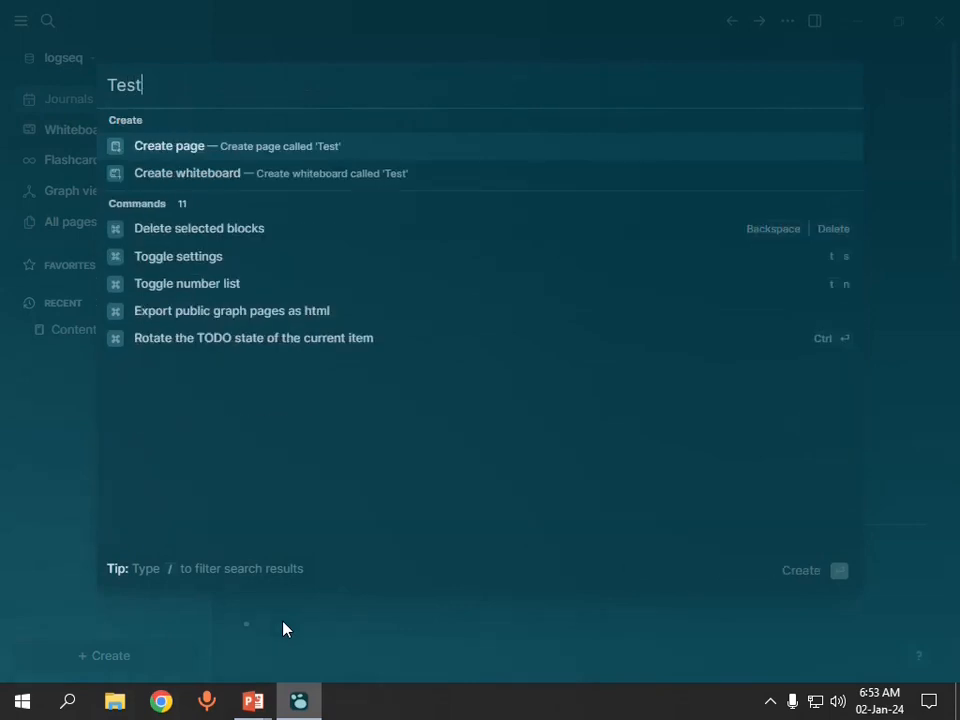
type("-1")
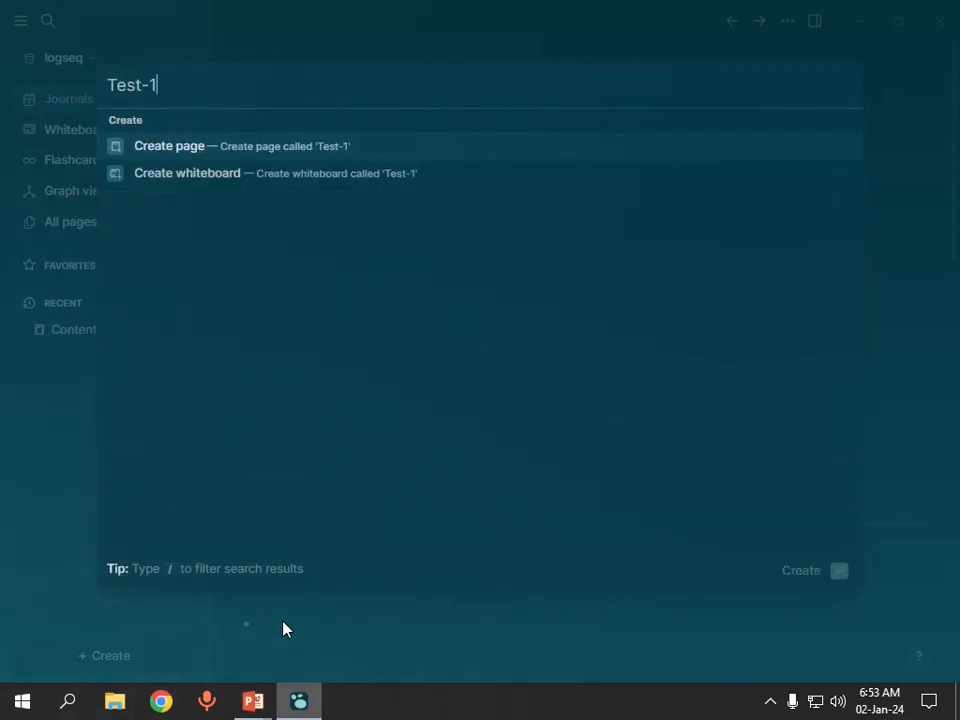
key("Return")
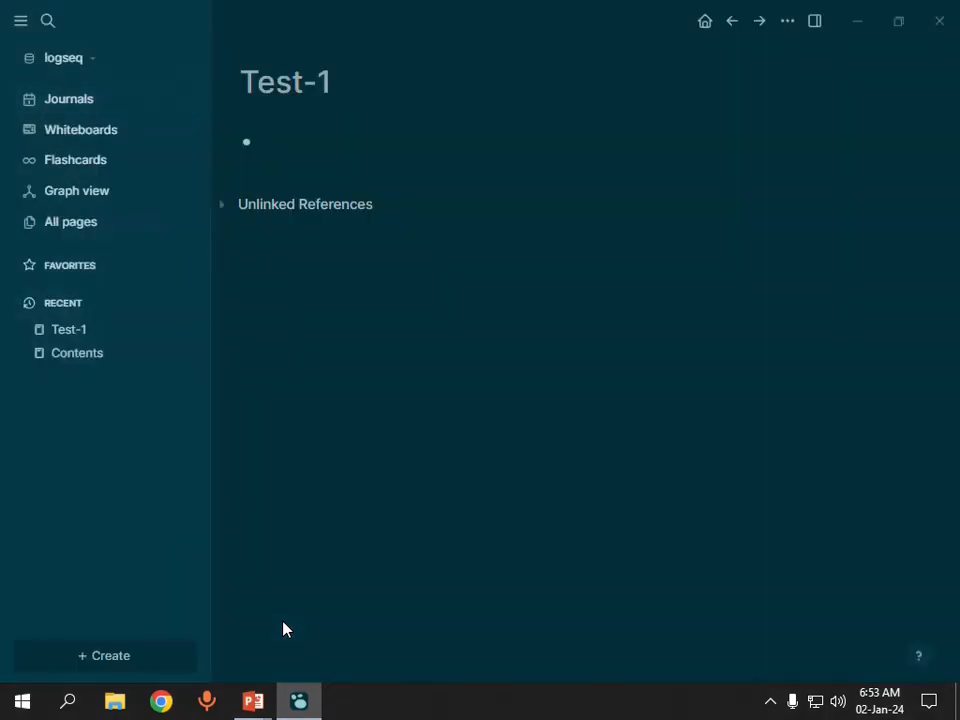
Write "This is a test page." in the first block of the Test-1 page.
type("This ia")
type(" ate")
key("BackSpace")
key("BackSpace")
key("BackSpace")
key("BackSpace")
key("BackSpace")
key("BackSpace")
type("s a test page.")
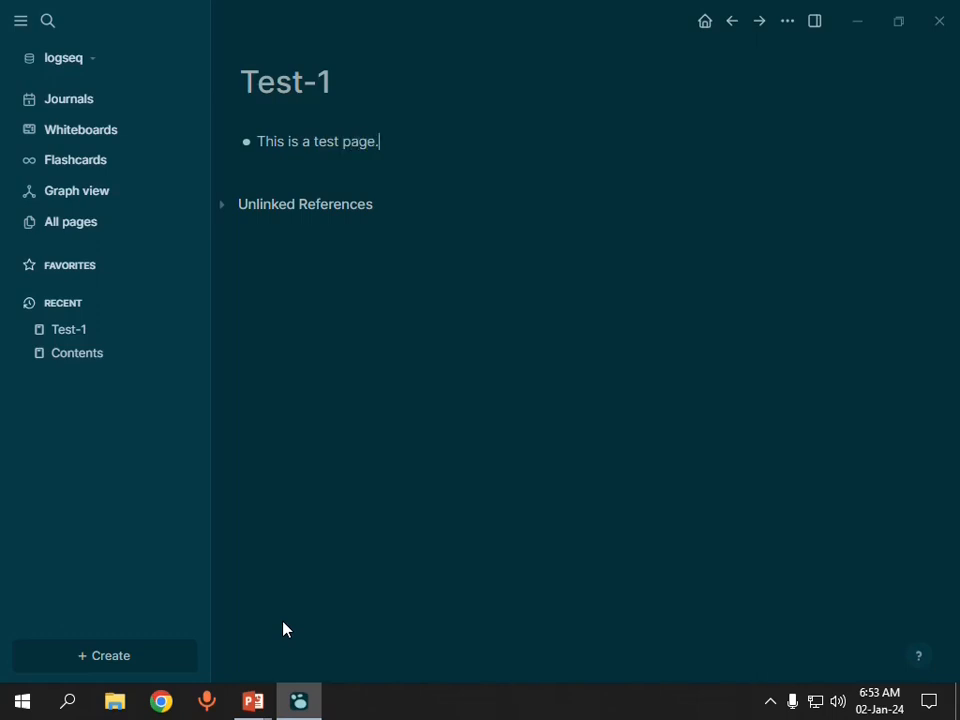
Show the list of all pages and preview the content of the Test-1 page.
left_click(321, 536)
left_click(92, 224)
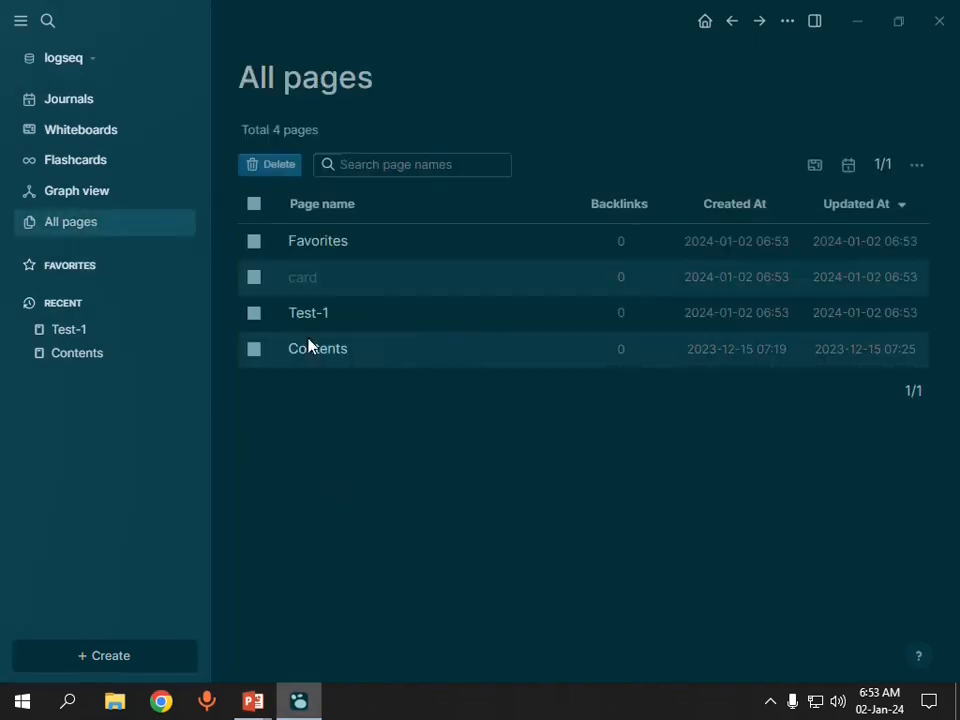
mouse_move(311, 318)
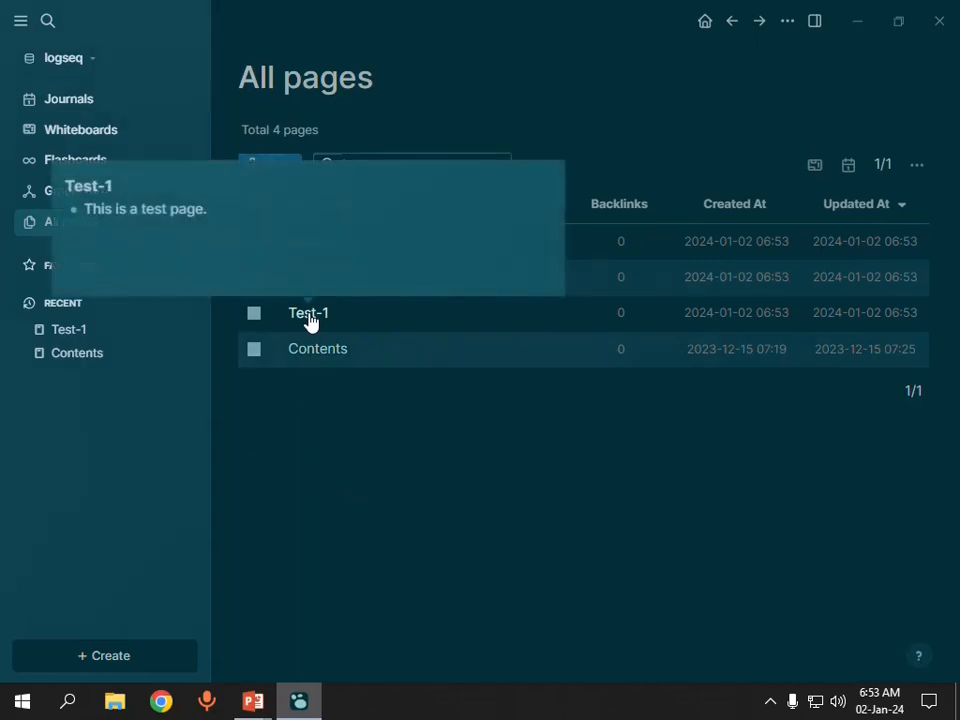
Check the Pages slide in the PowerPoint slide show, and open the Test-1 page back in Logseq.
mouse_move(253, 701)
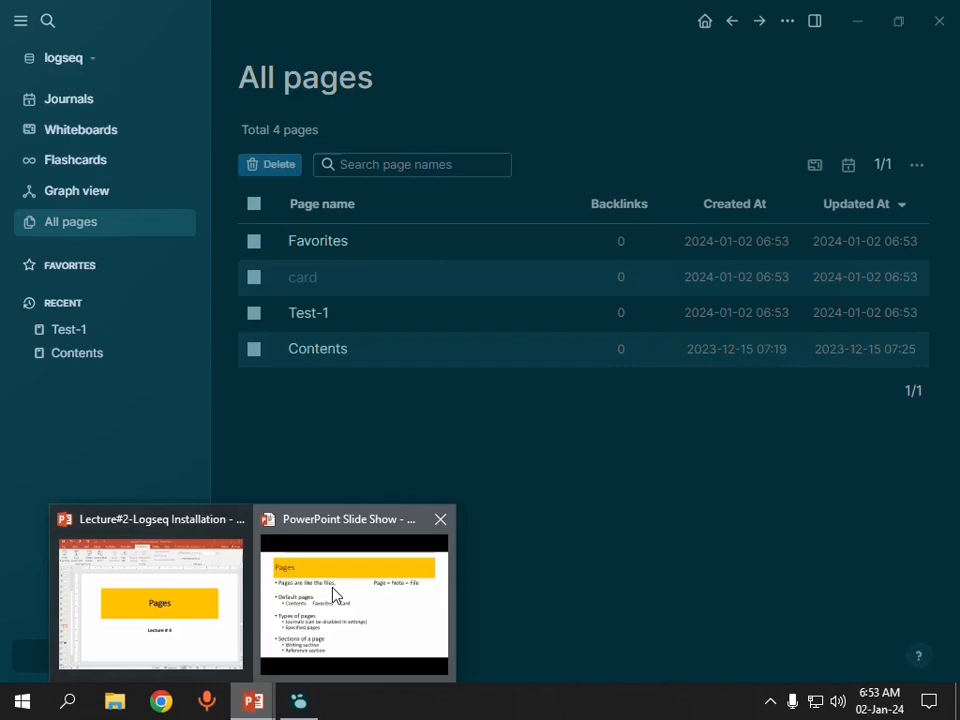
left_click(333, 594)
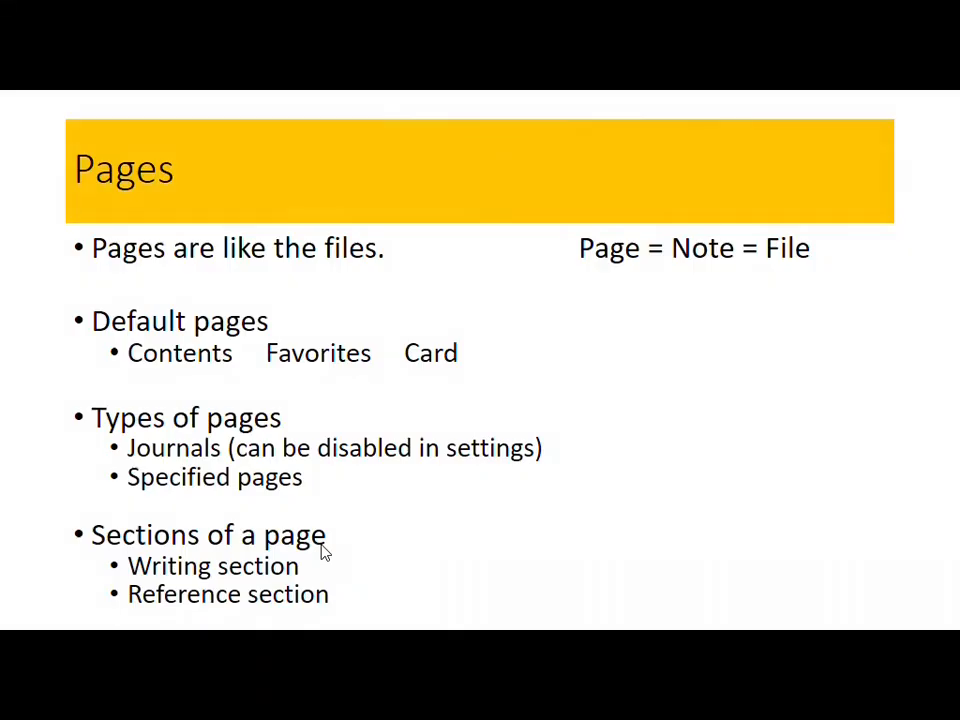
key("alt+Tab")
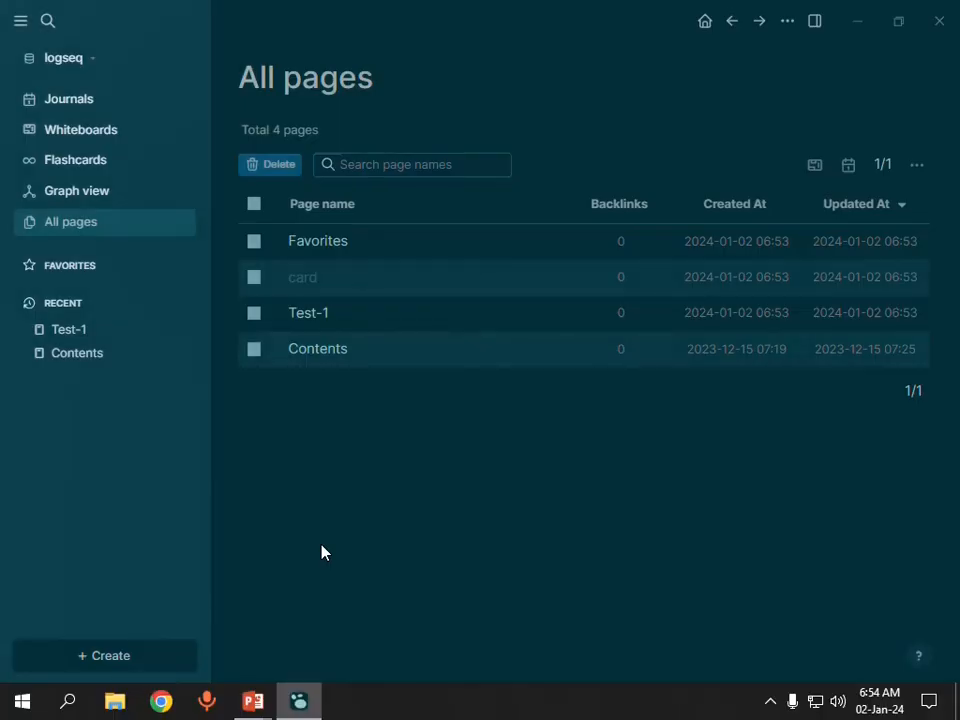
left_click(308, 320)
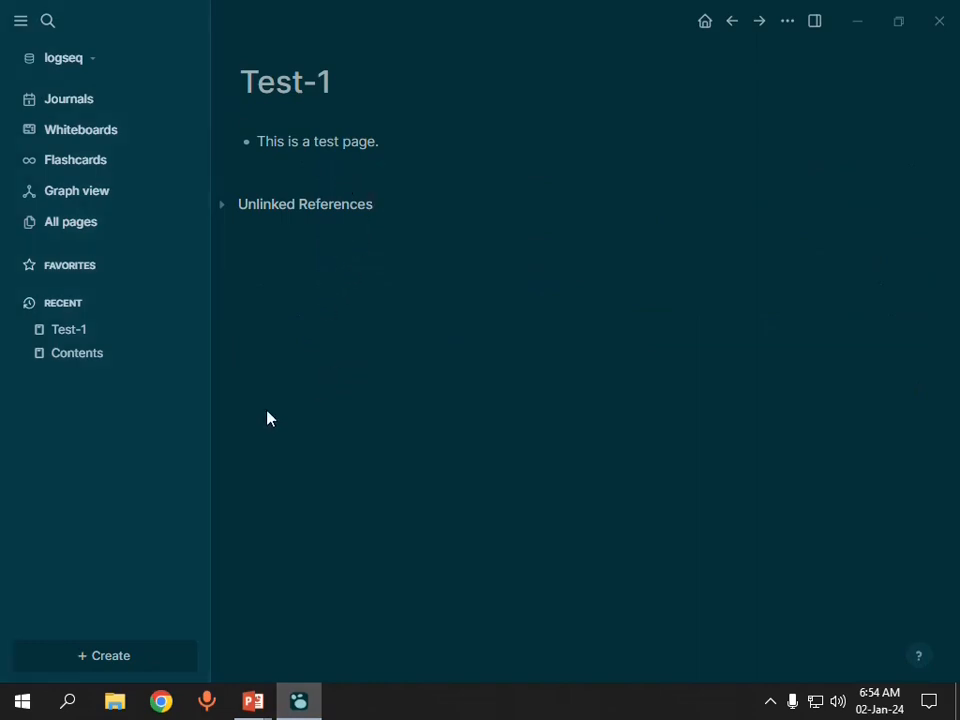
Launch the Pensela annotation app and move its toolbar off the page content, down over the taskbar.
left_click(76, 703)
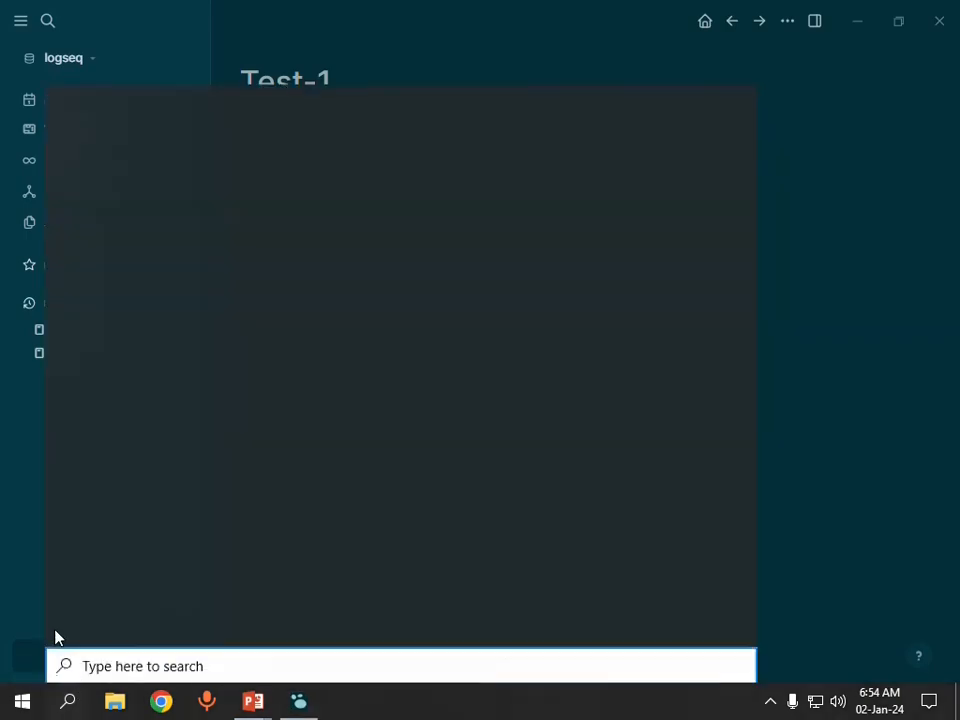
type("jp")
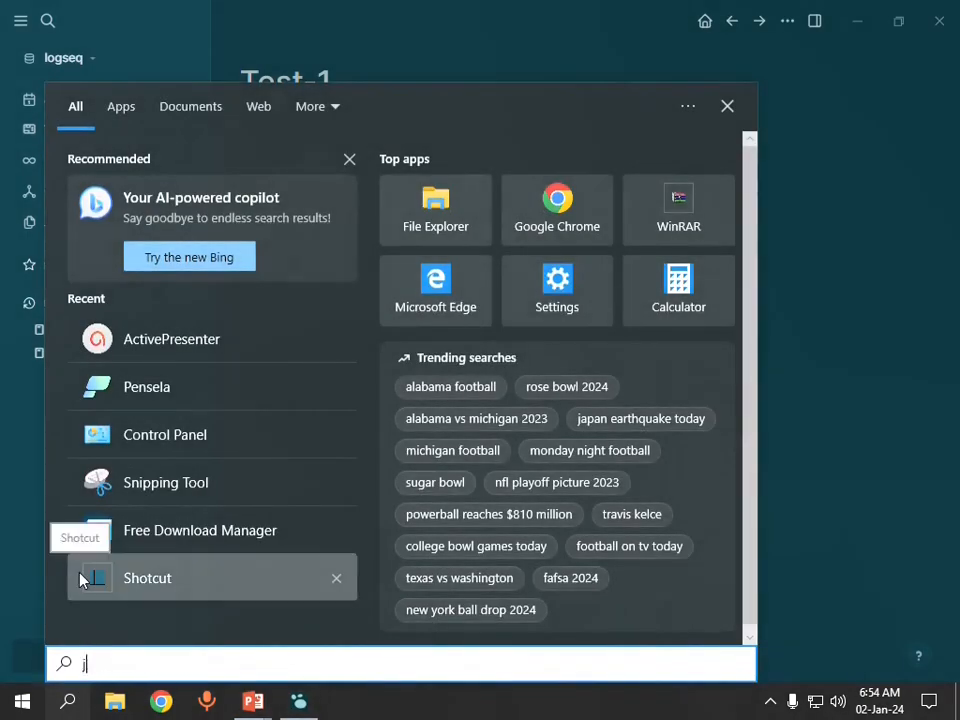
key("BackSpace")
key("BackSpace")
type("pen")
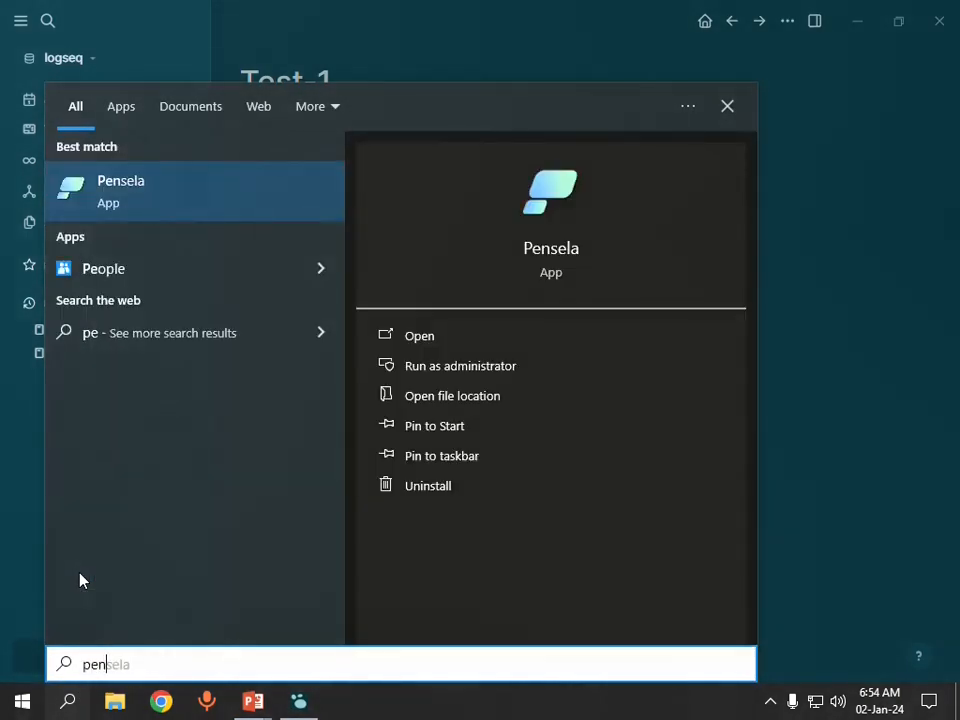
key("Return")
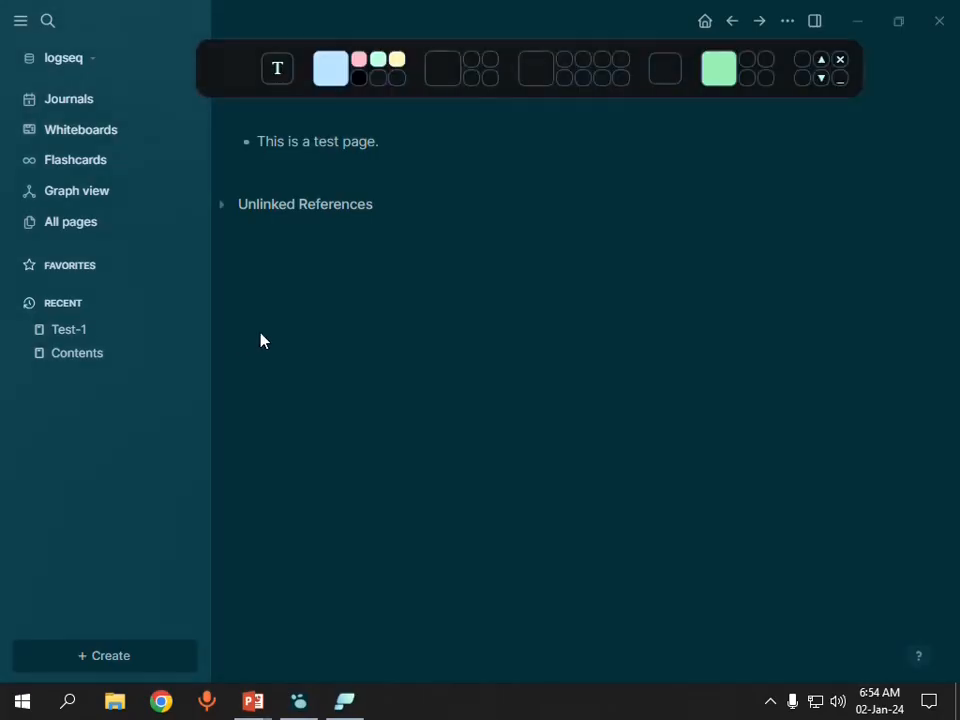
left_click(540, 60)
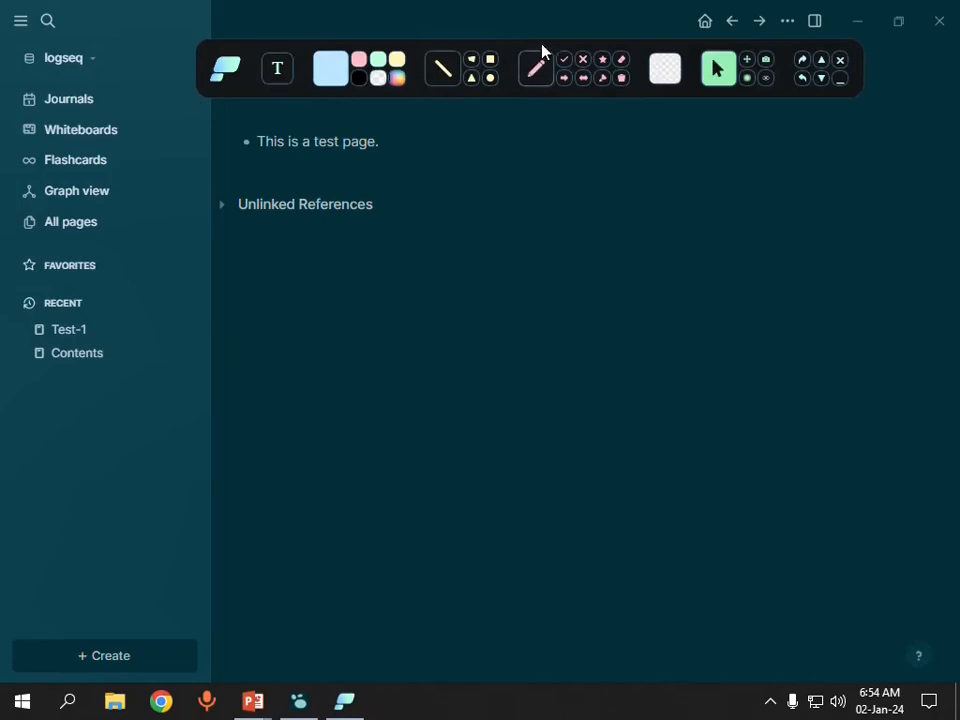
mouse_move(228, 75)
left_mouse_down()
mouse_move(171, 491)
mouse_move(165, 702)
mouse_move(176, 704)
left_mouse_up()
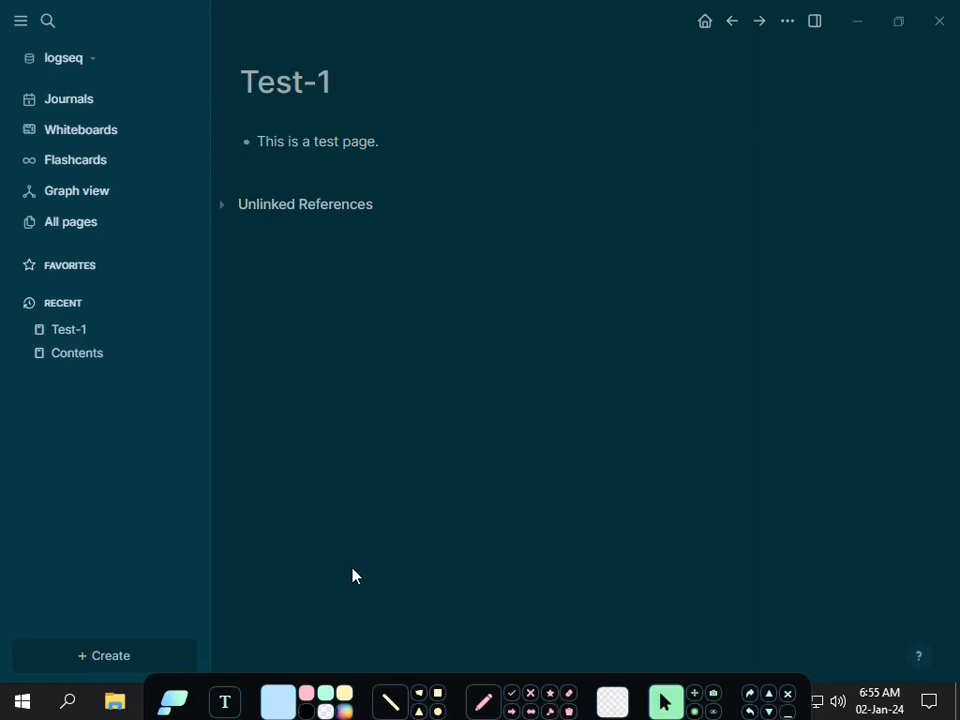
Try covering the Test-1 title with a filled light-blue rectangle, and undo it.
left_click(437, 694)
left_click(420, 699)
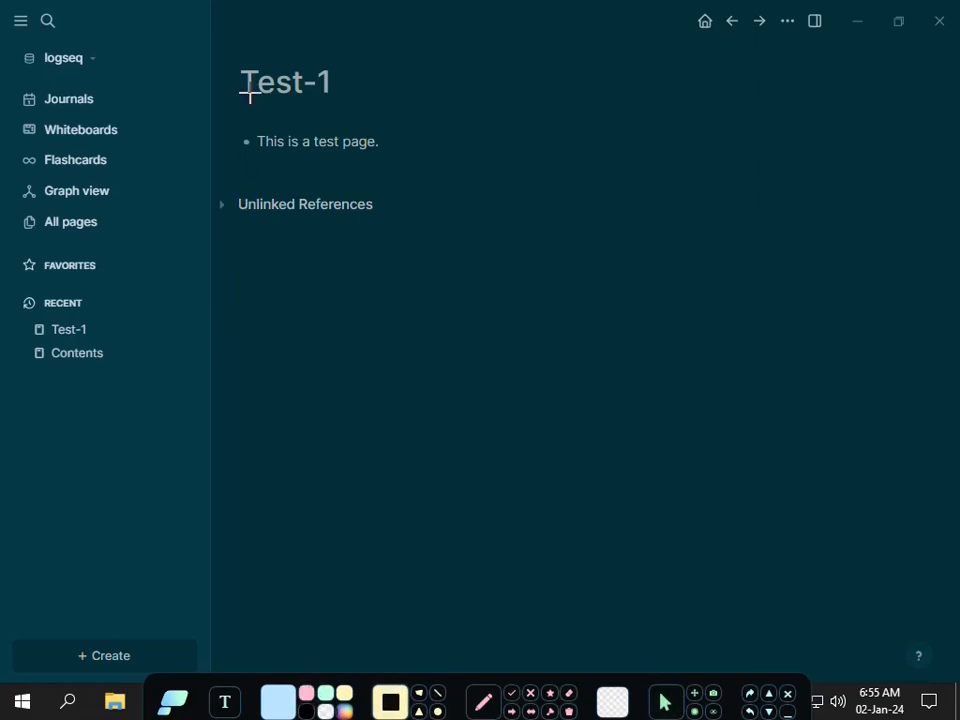
left_click_drag(230, 52, 450, 137)
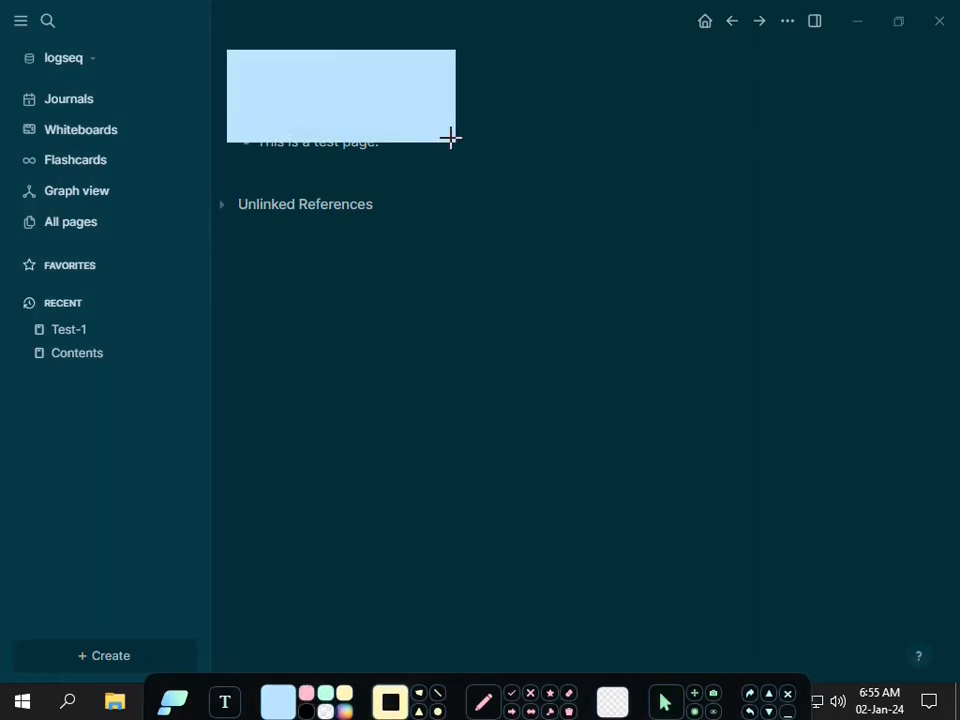
key("ctrl+z")
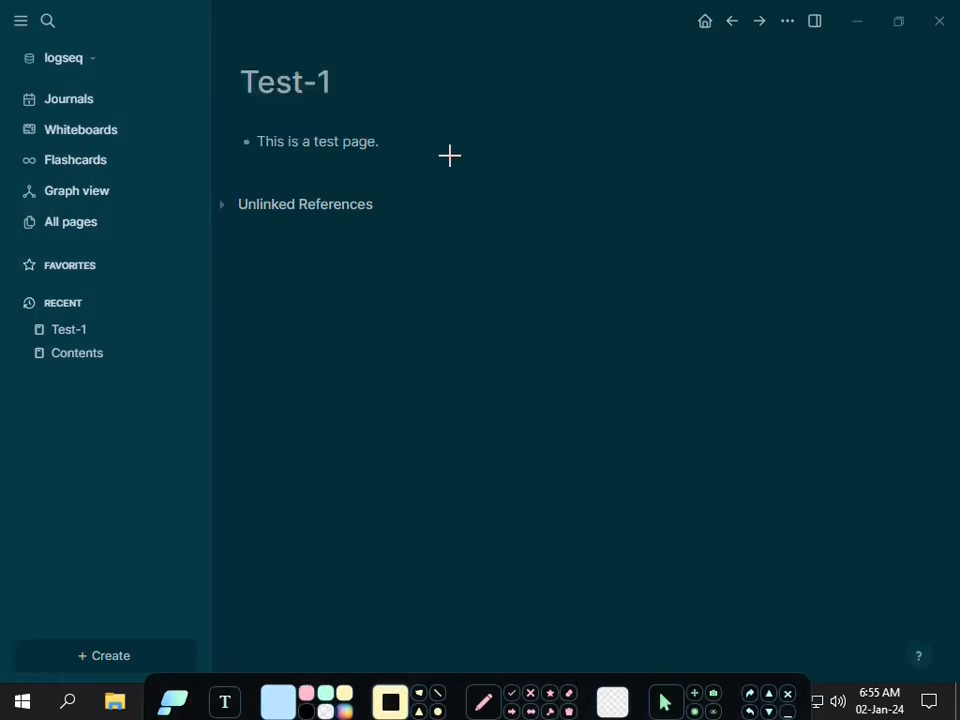
Draw unfilled light-blue rectangles around the Test-1 title, the writing section and the Unlinked References section, using a transparent fill.
left_click(328, 711)
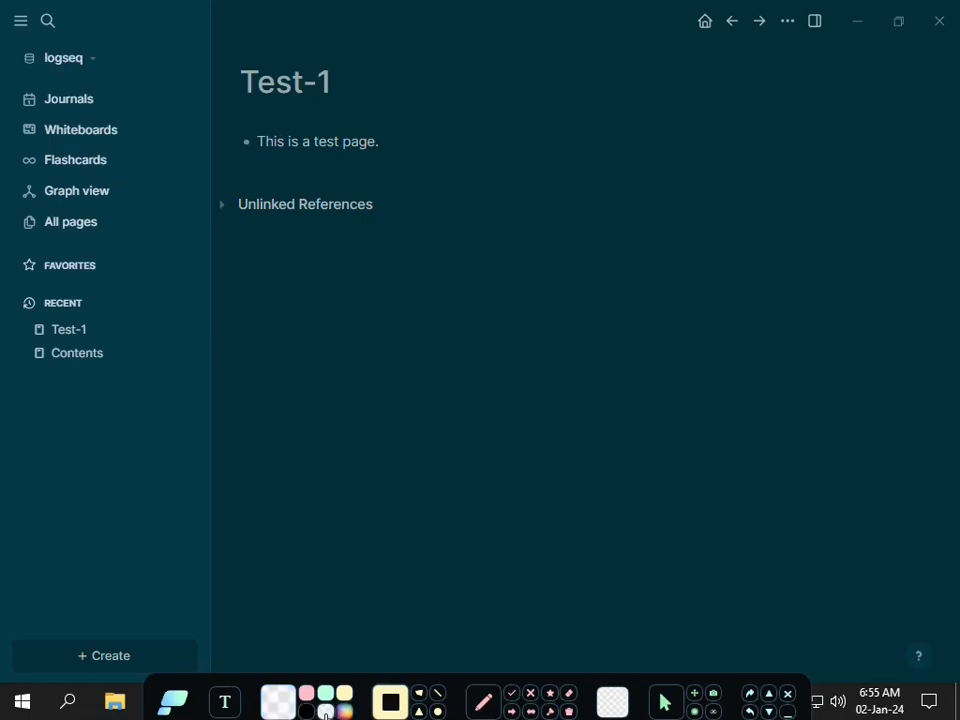
left_click_drag(303, 405, 503, 497)
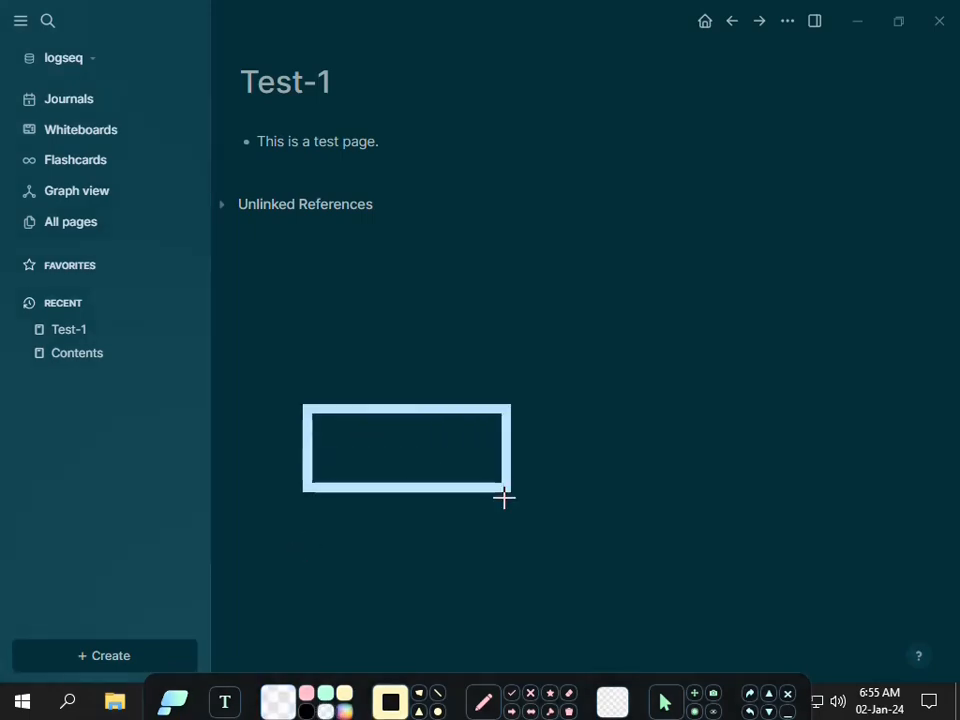
left_click_drag(227, 57, 913, 104)
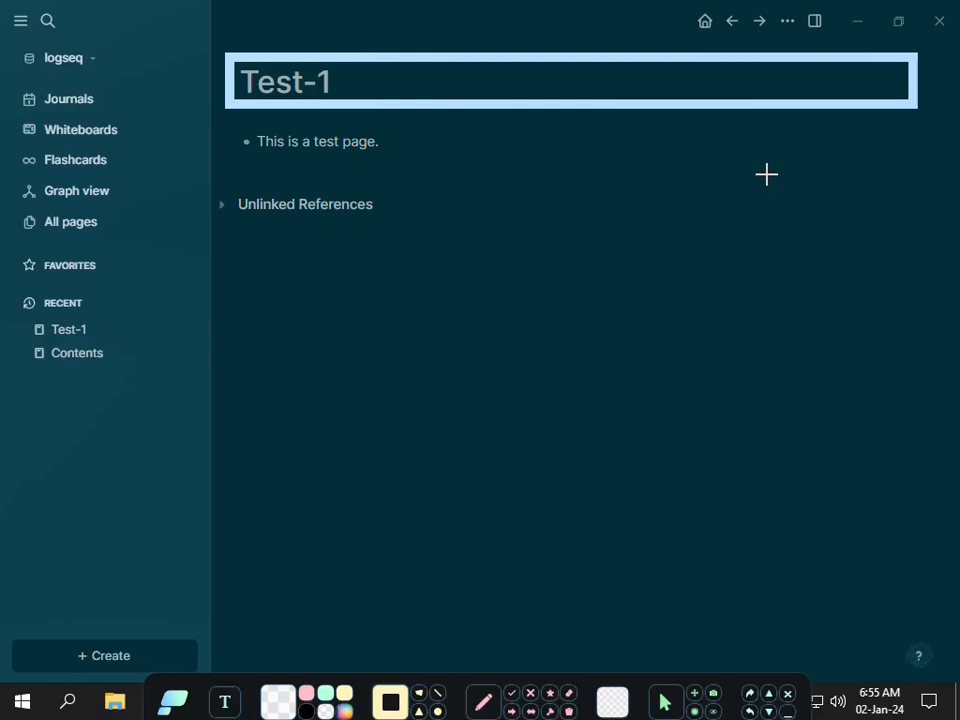
mouse_move(222, 118)
left_mouse_down()
mouse_move(507, 169)
mouse_move(750, 184)
mouse_move(915, 175)
left_mouse_up()
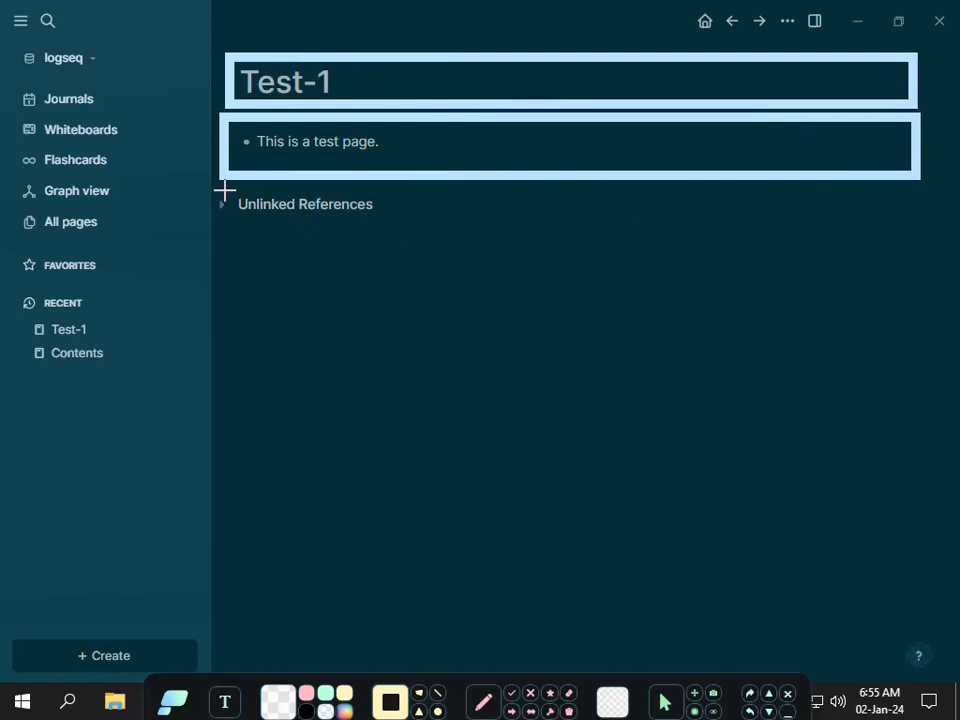
mouse_move(222, 188)
left_mouse_down()
mouse_move(474, 231)
mouse_move(776, 258)
mouse_move(915, 284)
left_mouse_up()
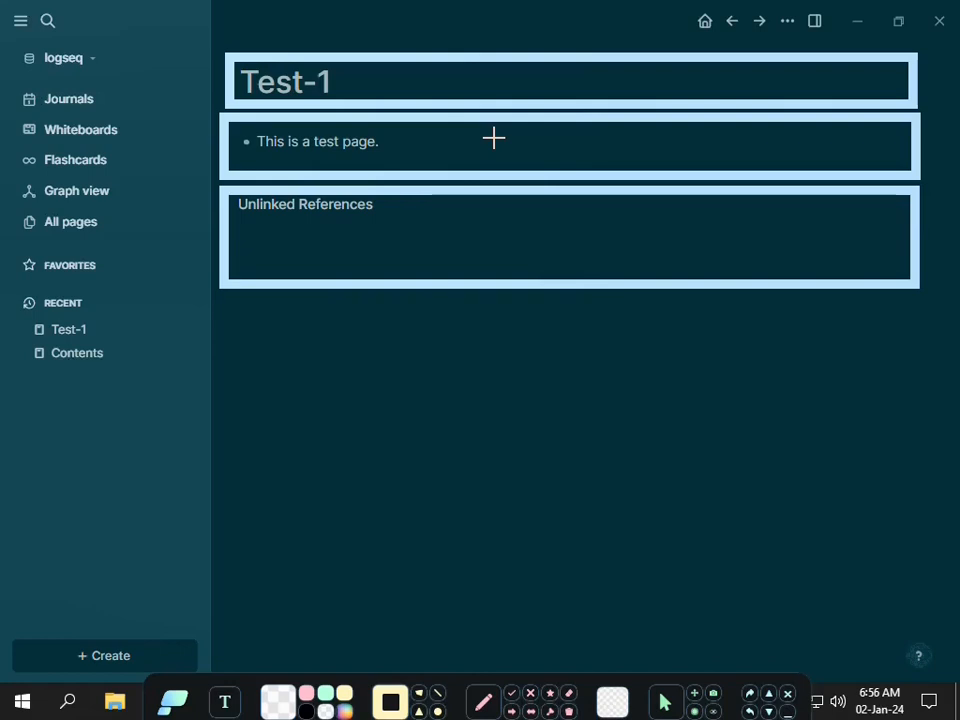
Undo the three annotation rectangles and switch Pensela back to its pointer mode.
key("ctrl+z")
key("ctrl+z")
key("ctrl+z")
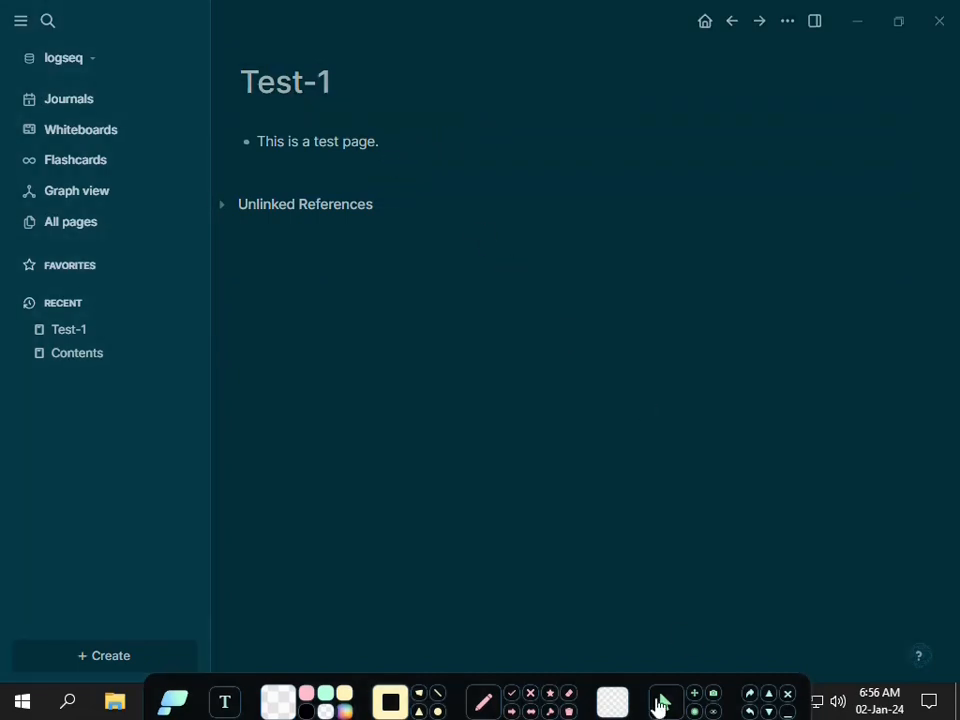
left_click(664, 702)
Add a second block reading "it is a test." below the first one on the Test-1 page.
left_click(418, 148)
key("Return")
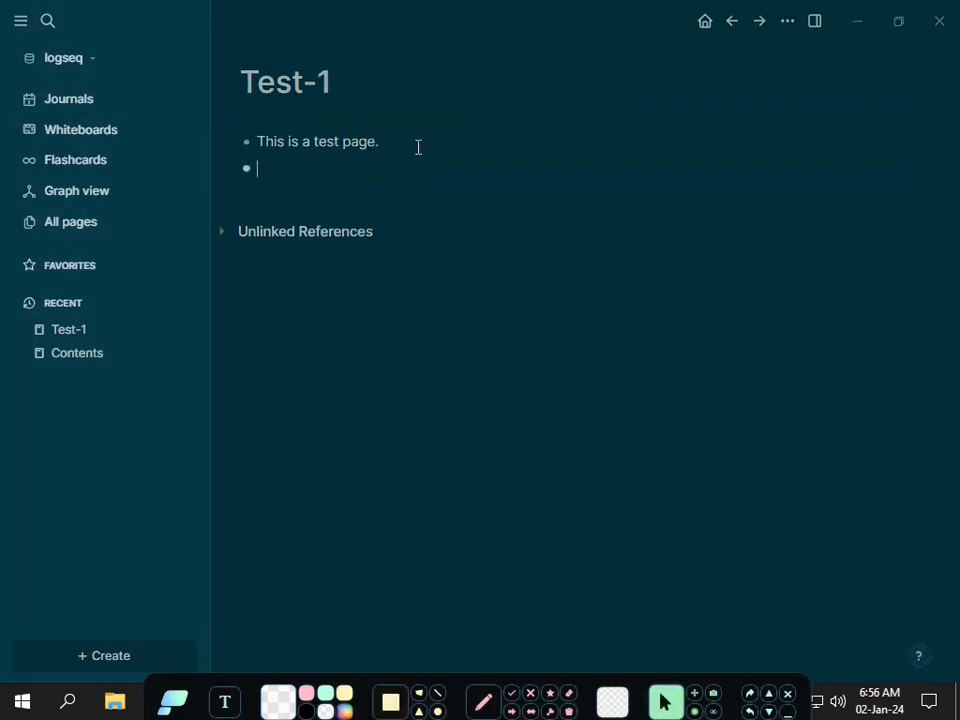
type("it is a test .")
key("BackSpace")
key("BackSpace")
type(".")
key("Return")
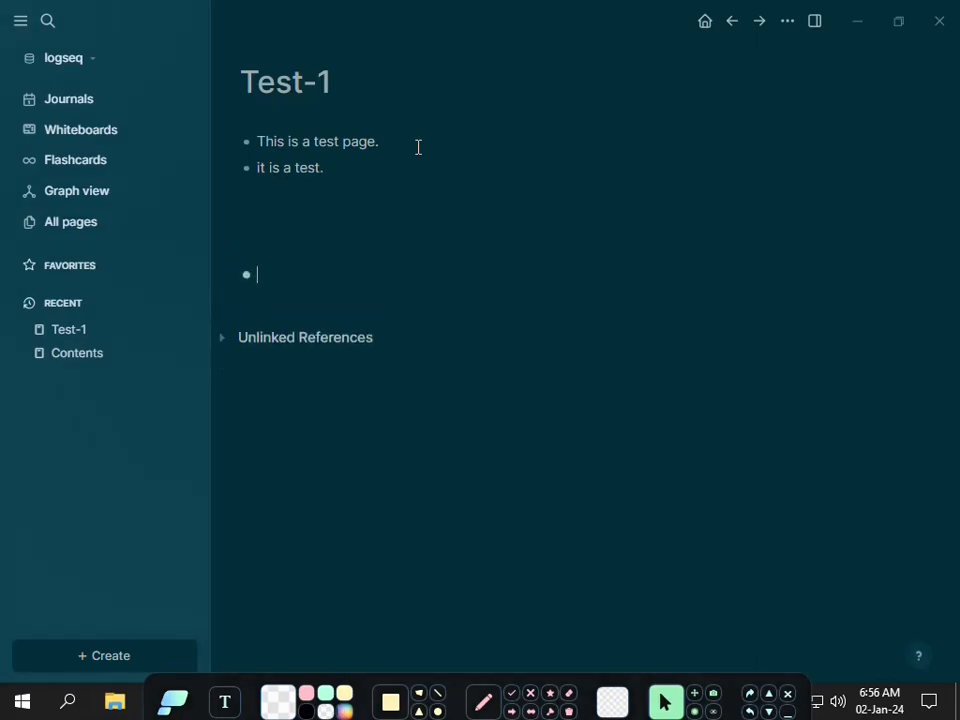
Add a run of empty blocks below "it is a test." to push the Unlinked References section further down.
key("BackSpace")
key("Return")
key("Return")
key("Return")
key("Return")
key("Return")
key("Return")
key("Return")
key("Return")
key("Return")
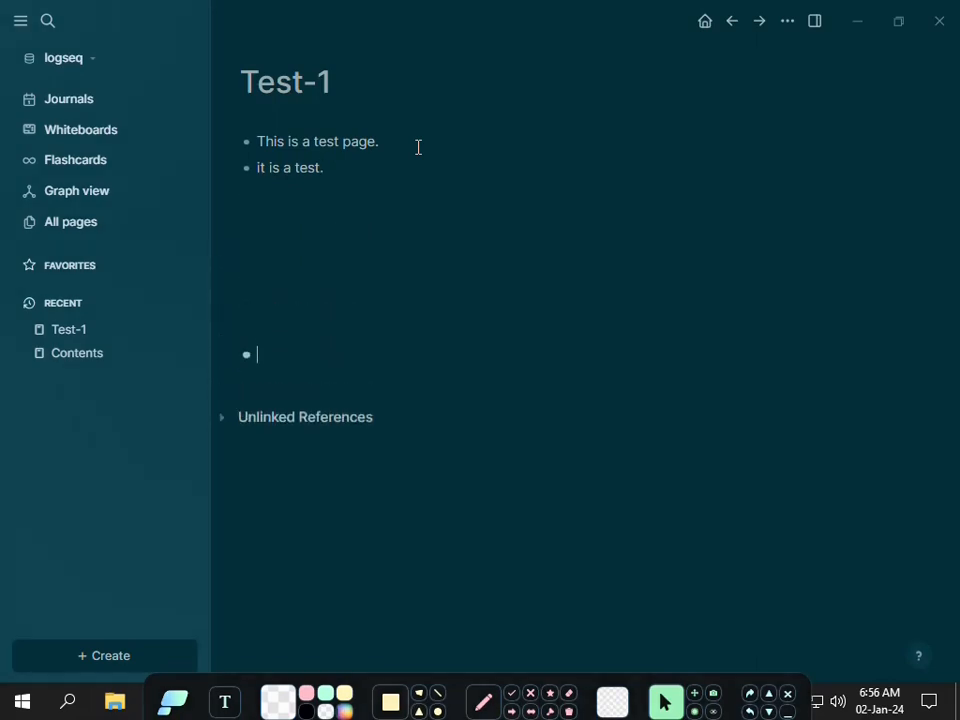
Extend the run of empty blocks on the Test-1 page to move the Unlinked References section further down.
key("Return")
key("BackSpace")
key("BackSpace")
key("BackSpace")
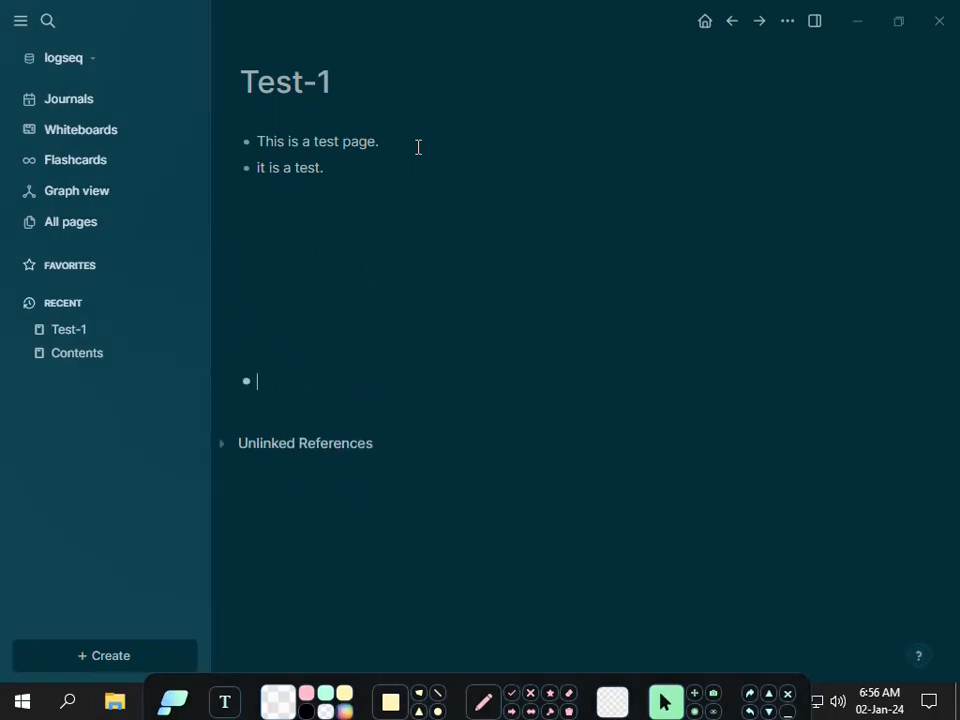
key("Return")
key("Return")
key("Return")
key("Return")
key("Return")
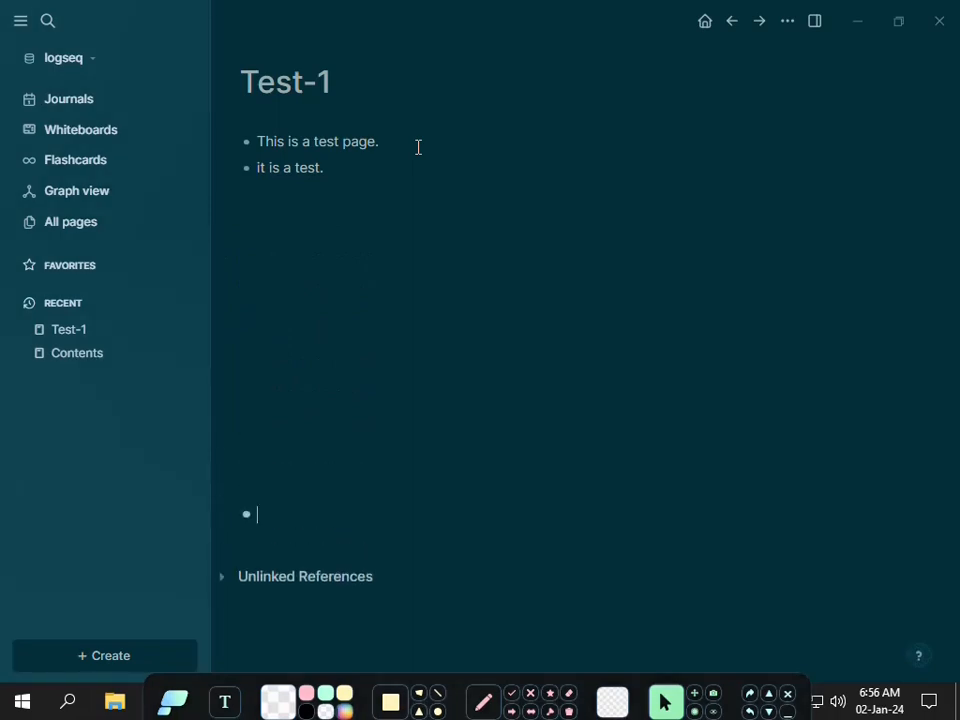
Delete the surplus empty blocks below "it is a test." on the Test-1 page.
key("BackSpace")
key("BackSpace")
key("BackSpace")
key("BackSpace")
key("BackSpace")
key("BackSpace")
key("BackSpace")
key("BackSpace")
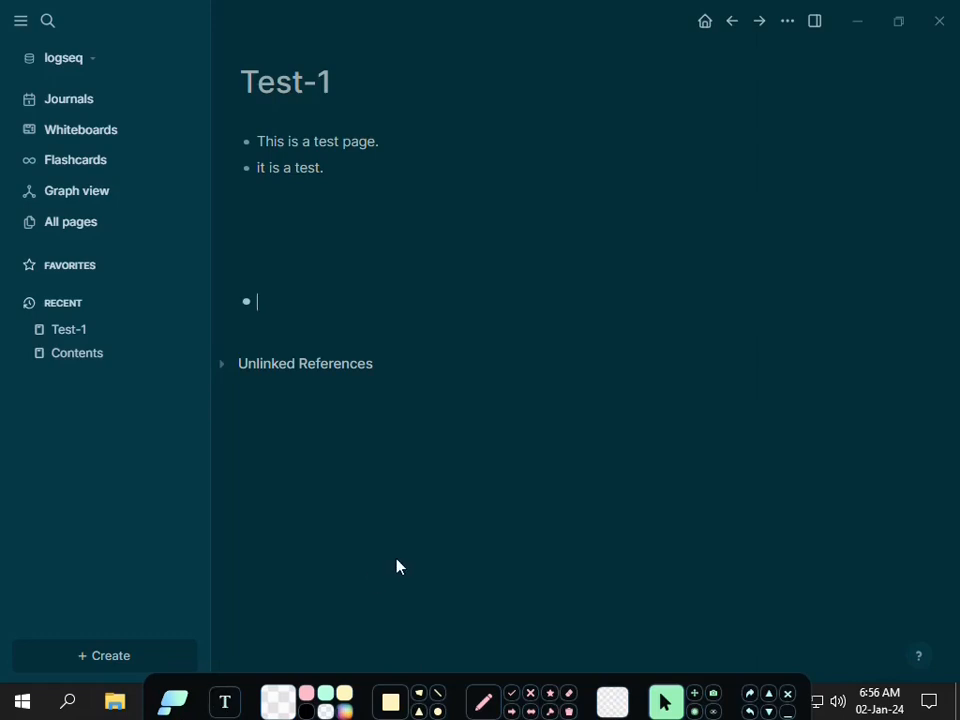
Switch to the PowerPoint slide show, review the slide on parts of the reference section and orphan pages, and return to Logseq.
key("alt+Tab")
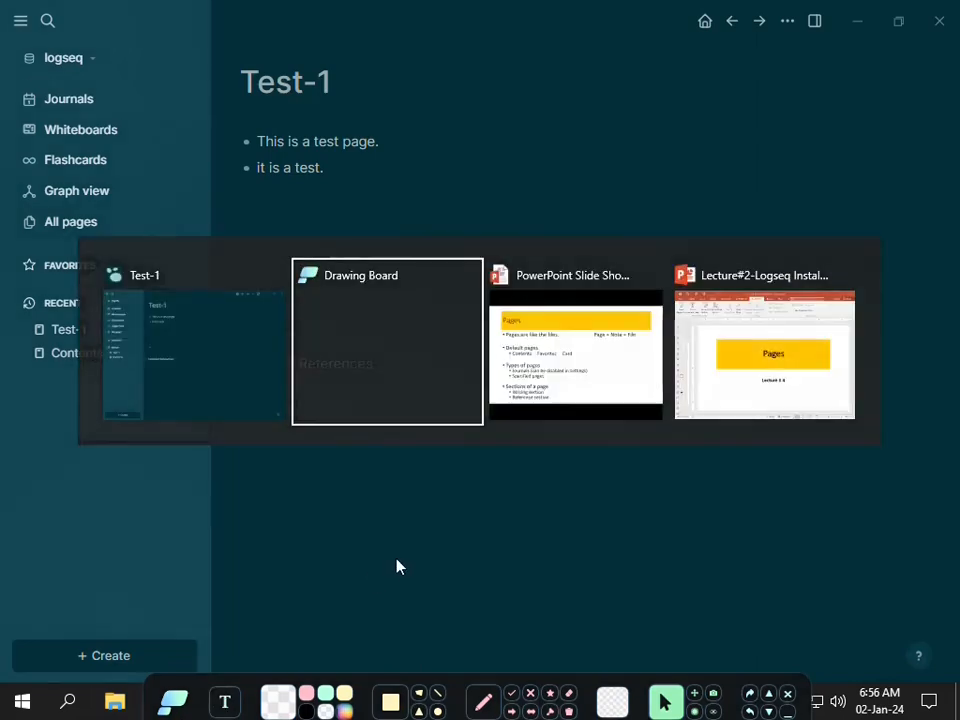
key("Tab")
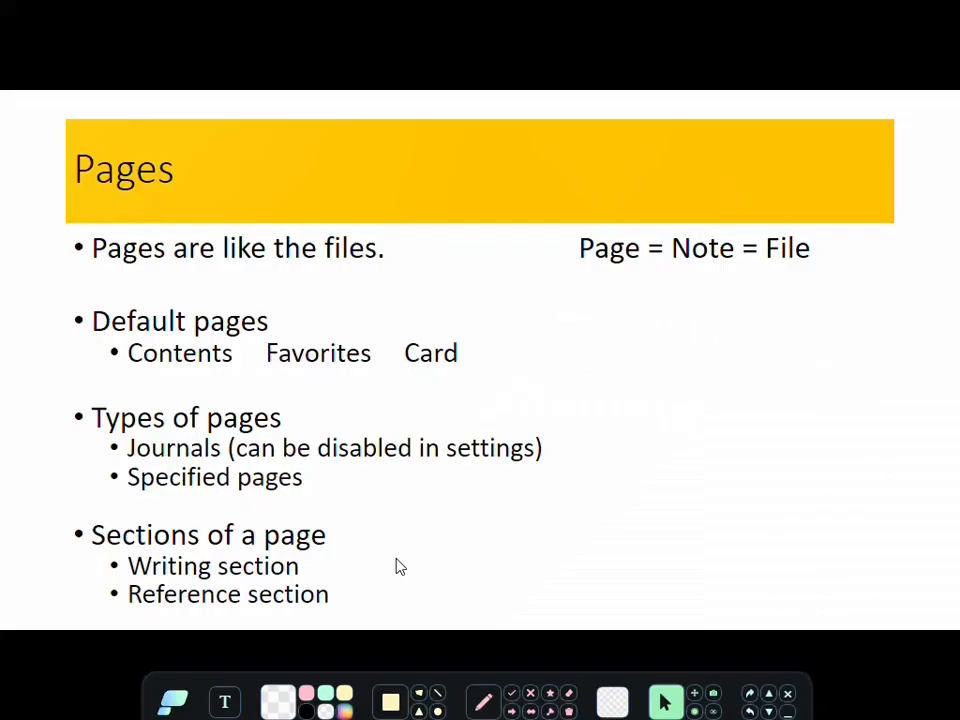
key("Right")
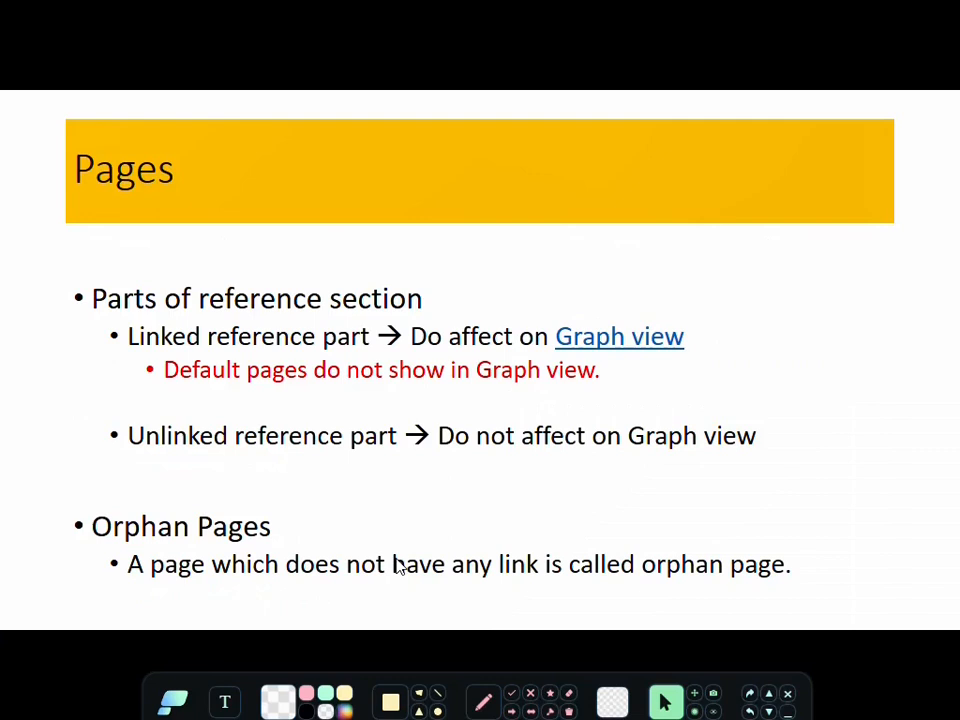
key("alt+Tab")
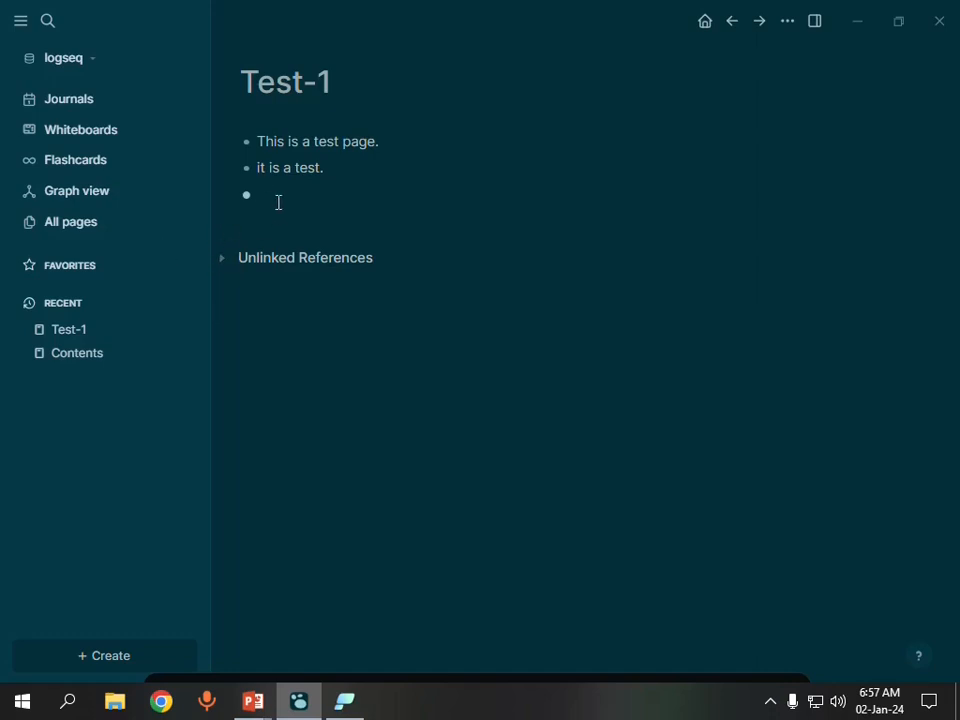
Create a new page named Test-2 with a first block reading "This is test-2 page.".
left_click(120, 656)
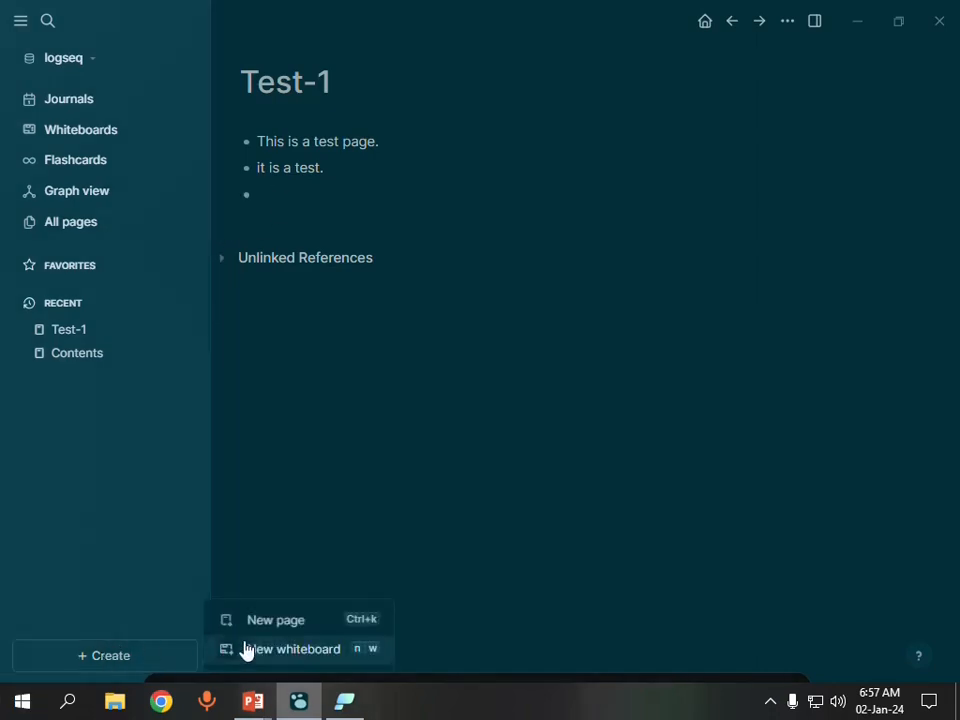
left_click(272, 628)
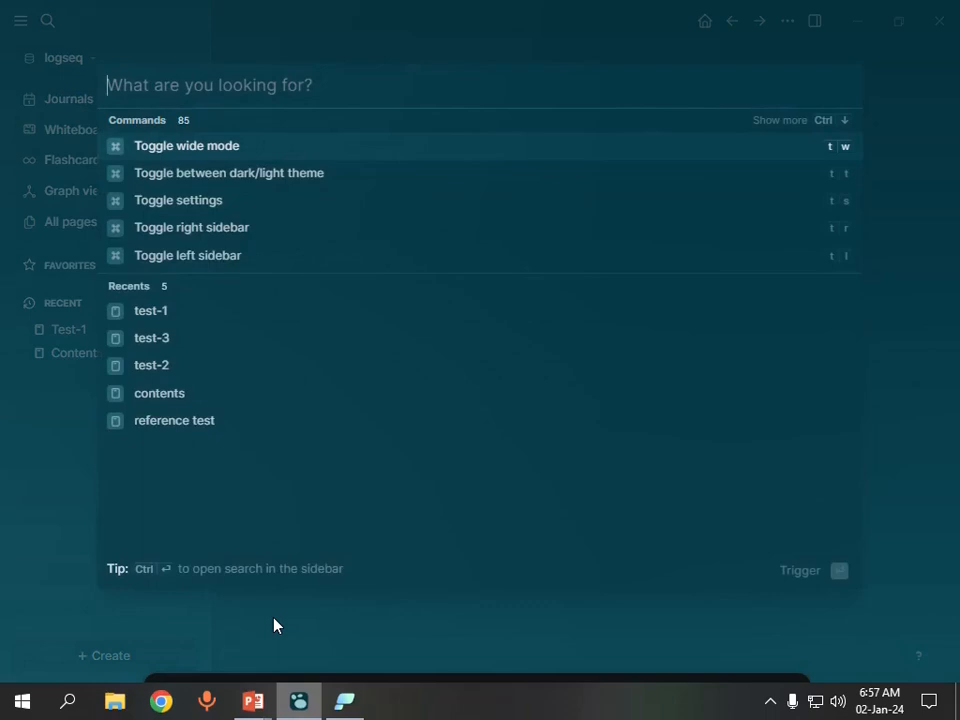
type("Test-2")
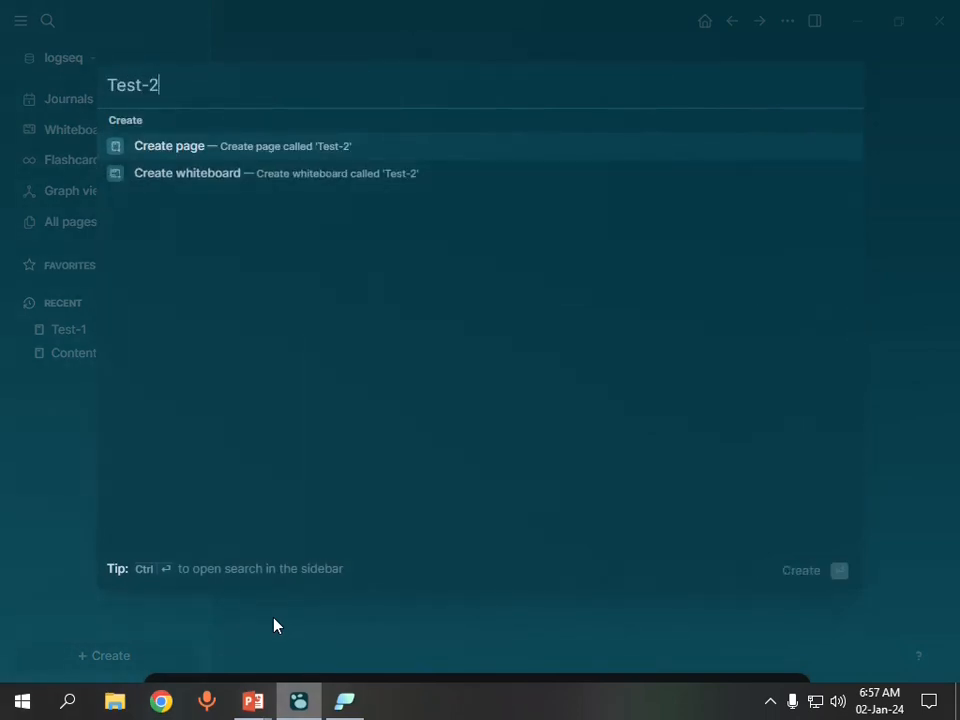
key("Return")
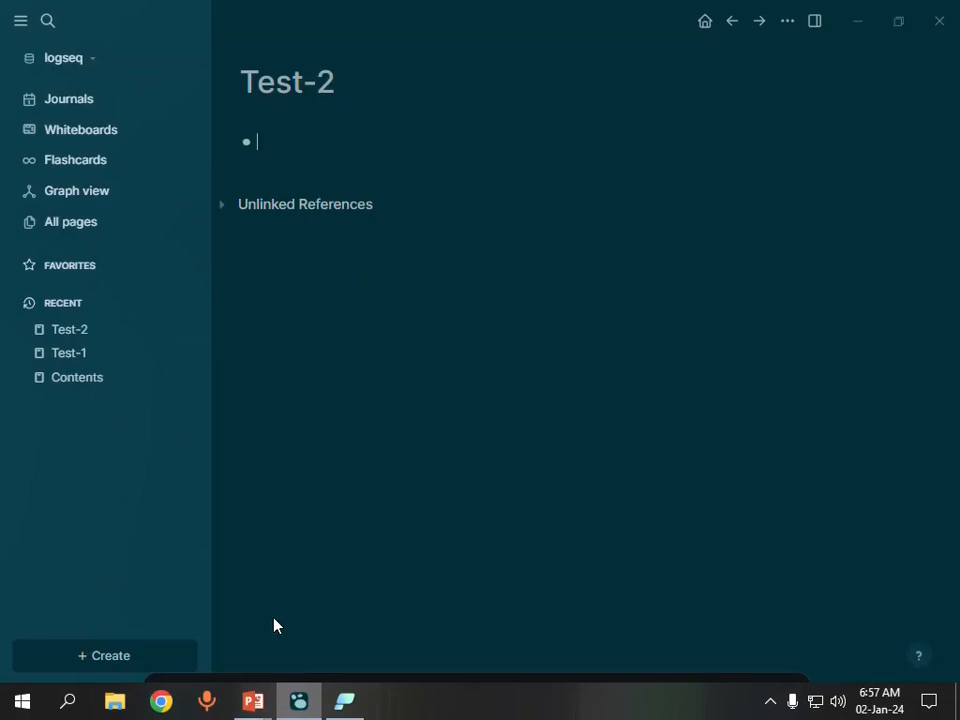
type("This is t")
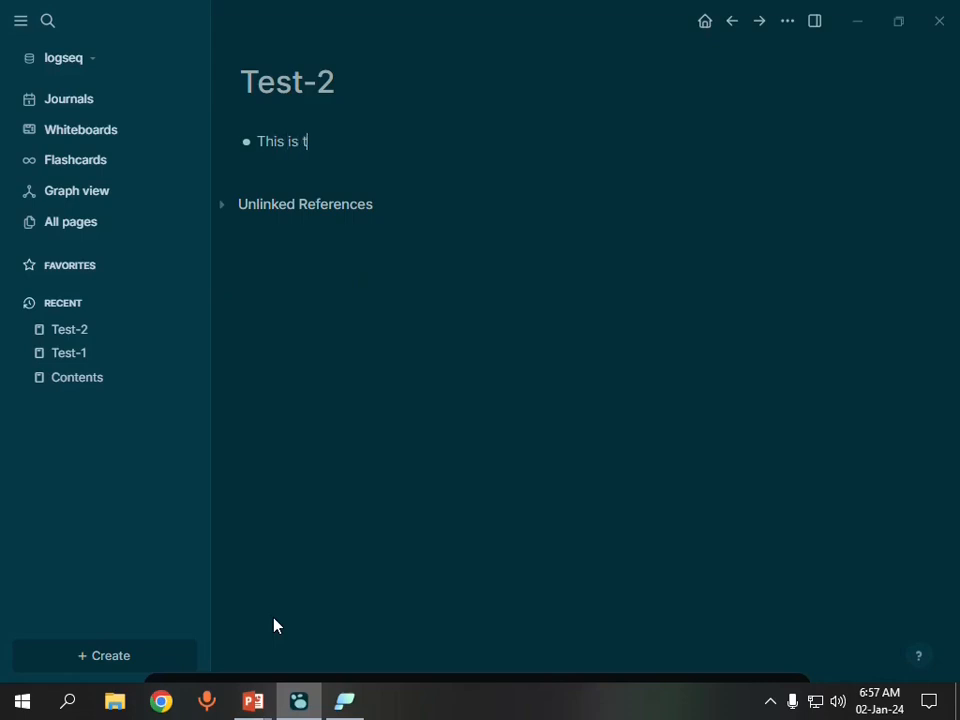
type("est-2 page.")
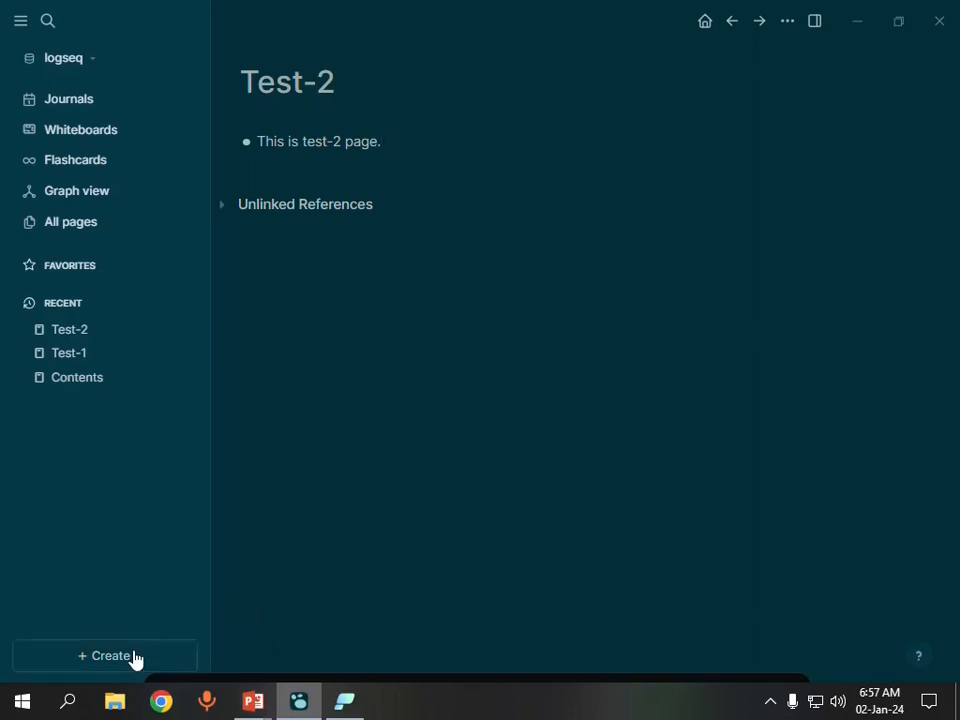
Create a new page named Test-3 with a first block reading "It is test-3 page.".
left_click(136, 659)
left_click(254, 630)
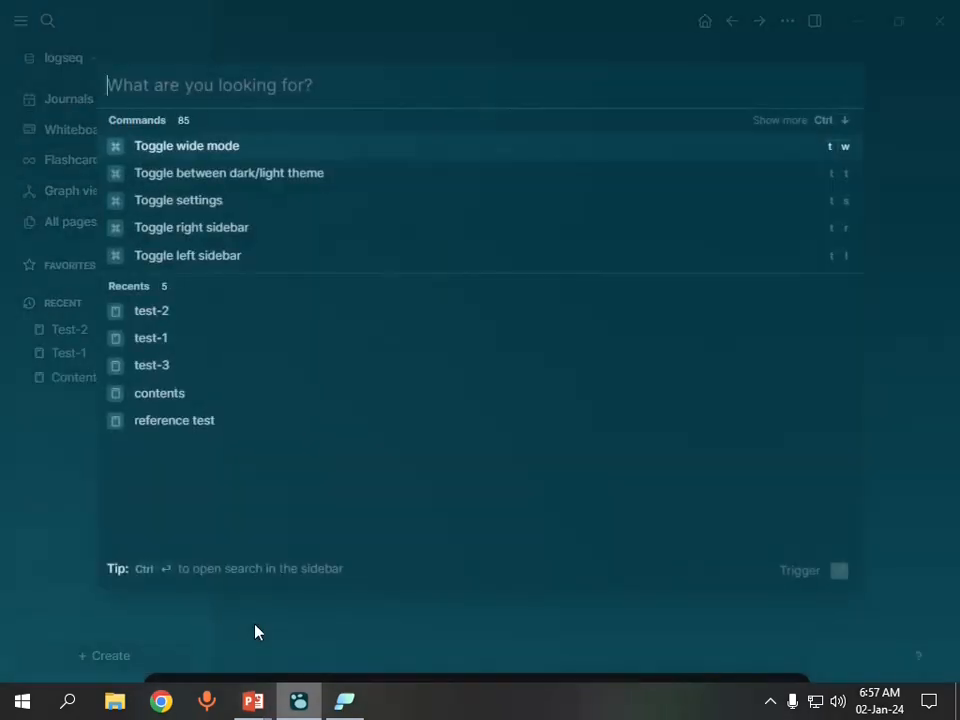
type("Test")
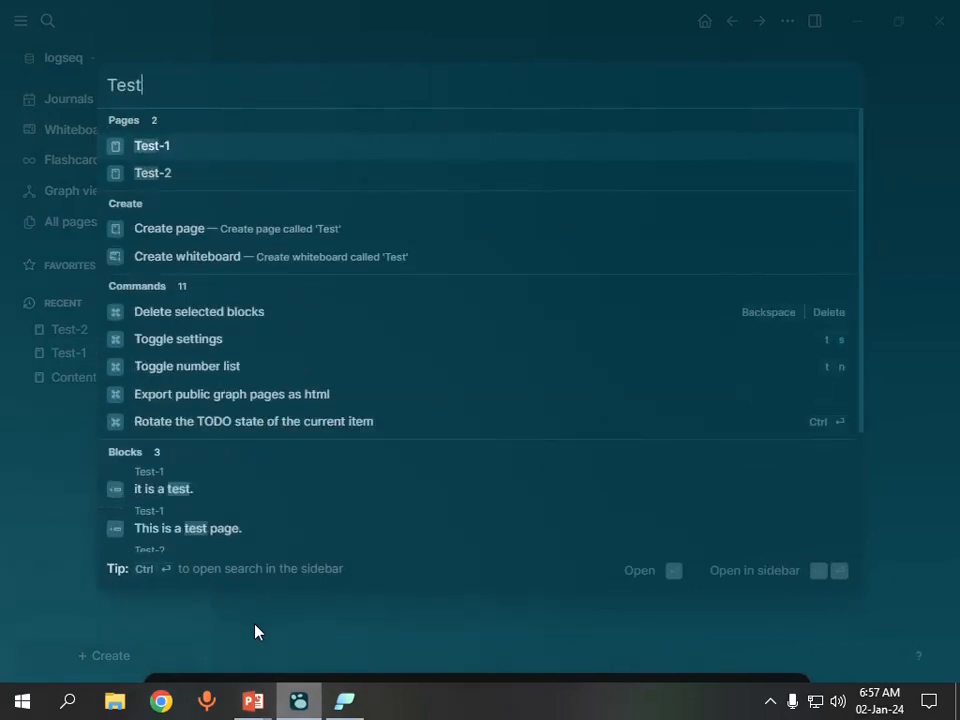
type("-3")
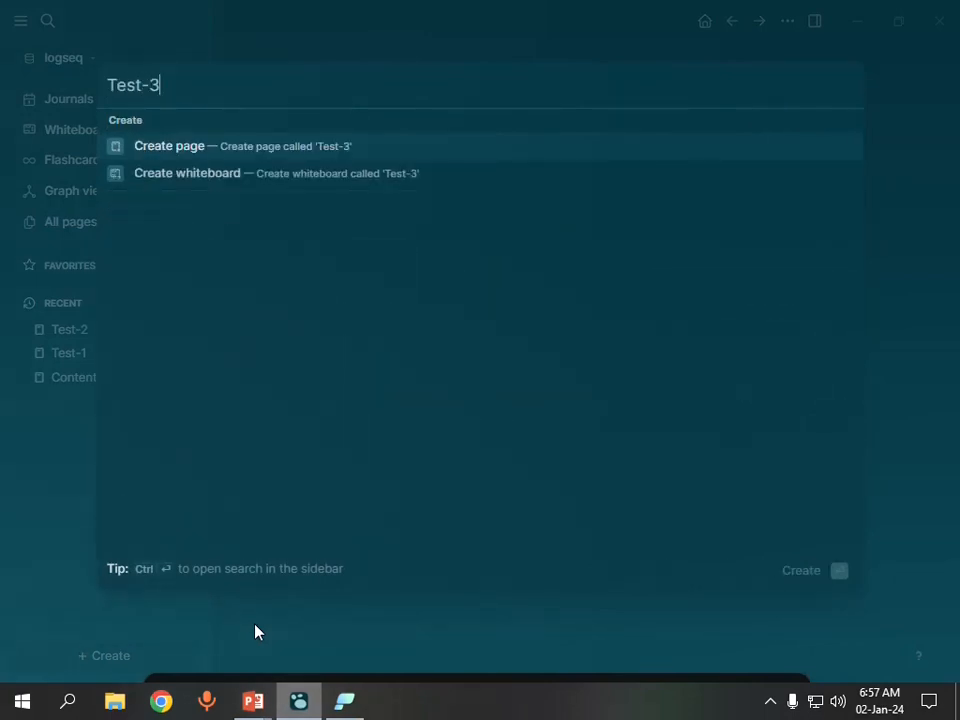
key("Return")
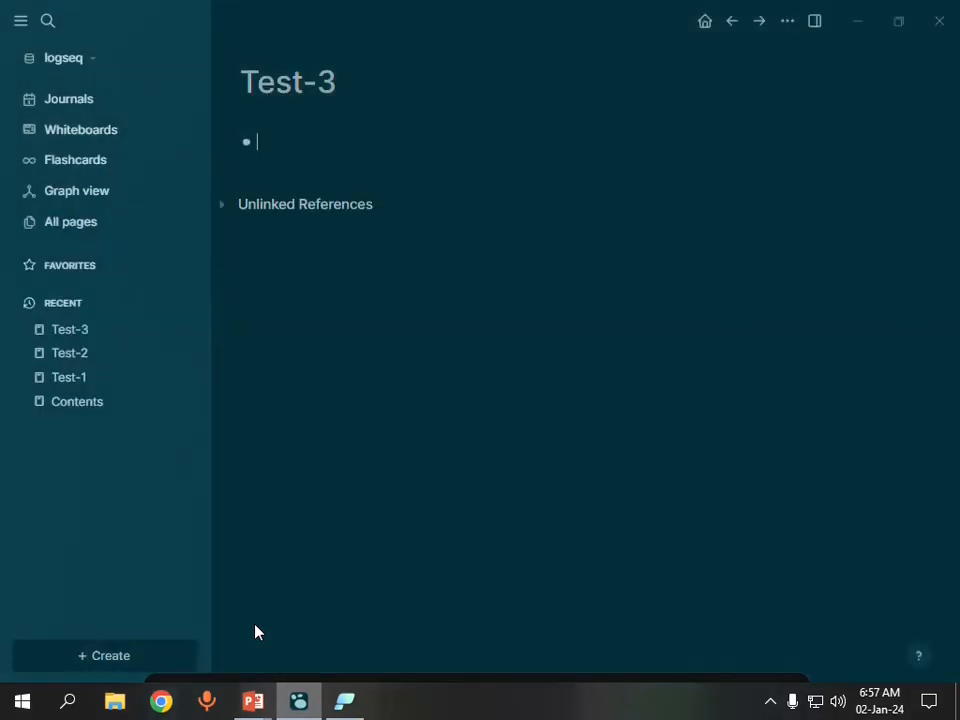
type("It is tes")
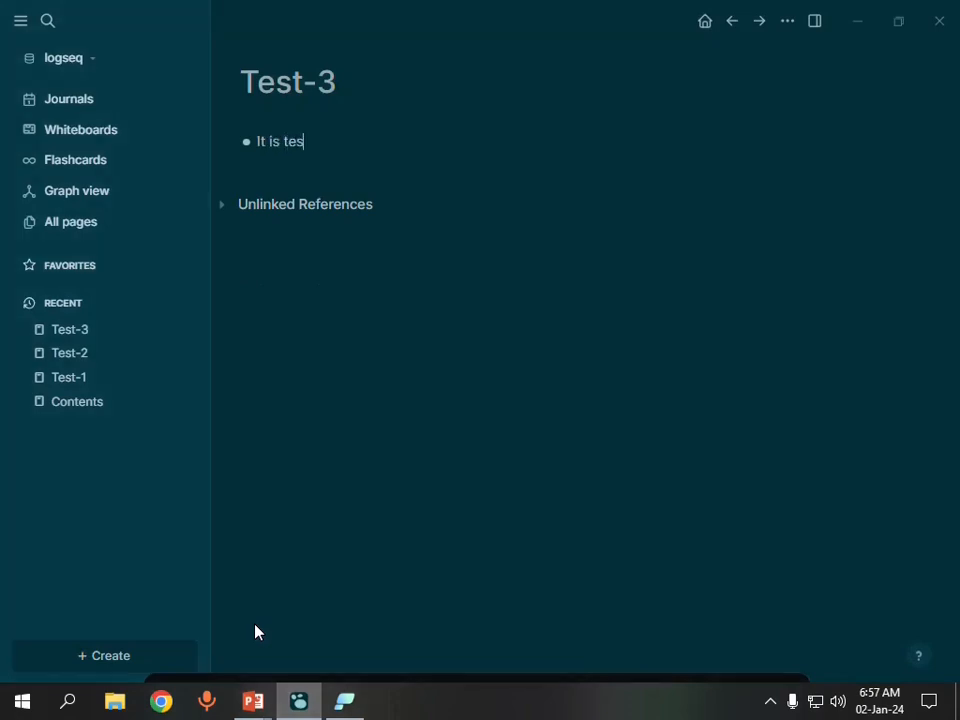
type("t-3 page.")
Append a [[Test-1]] page link to the first block of the Test-2 page and start an empty block below it.
left_click(83, 355)
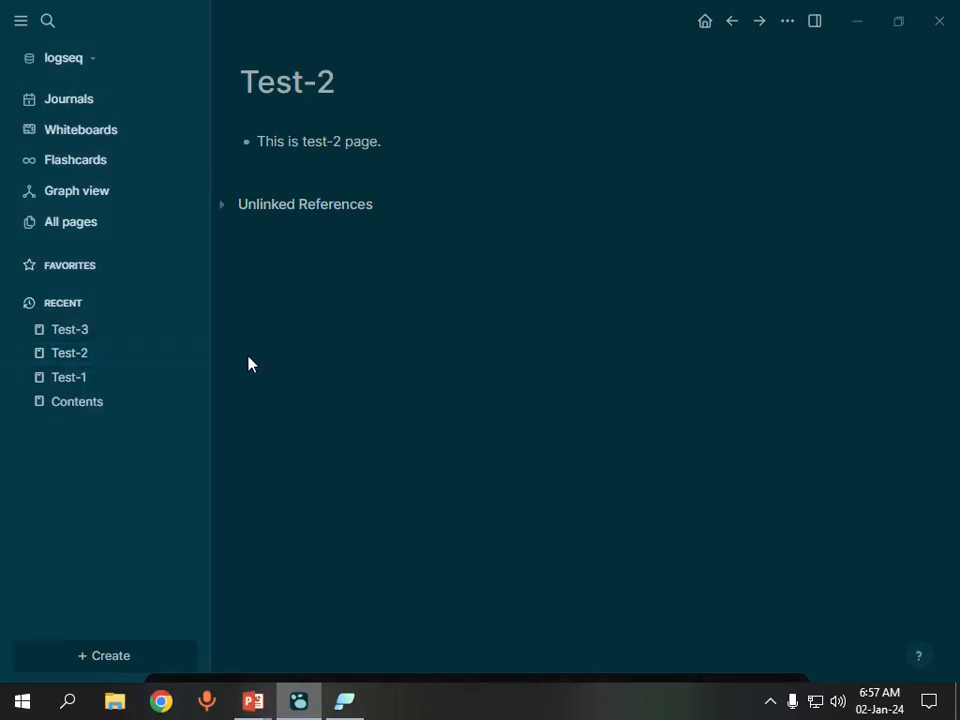
left_click(407, 144)
type("[[Te")
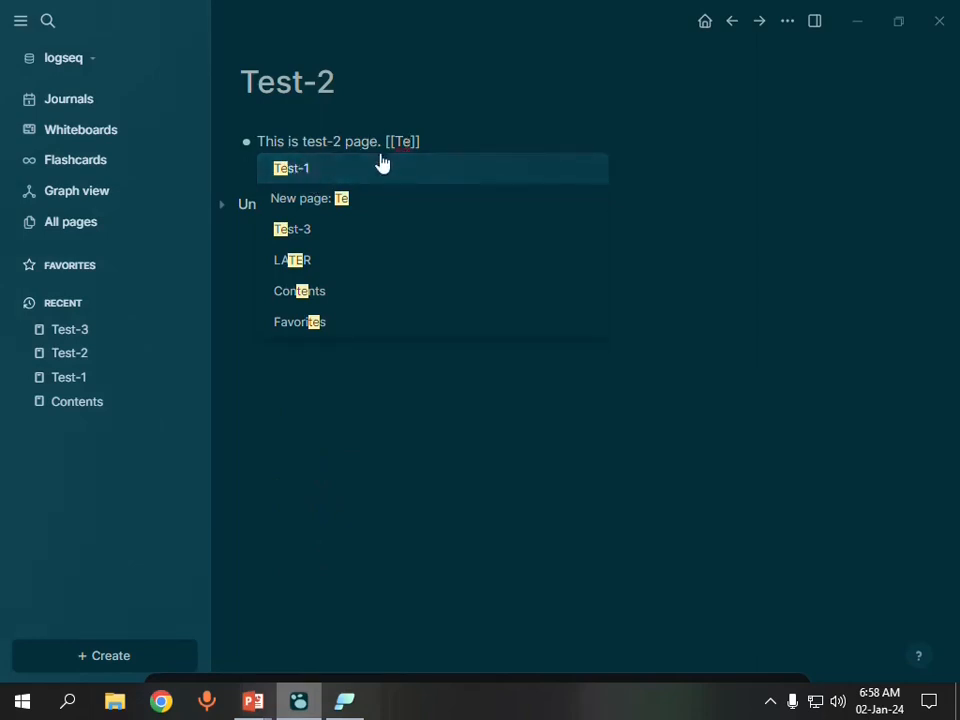
left_click(327, 172)
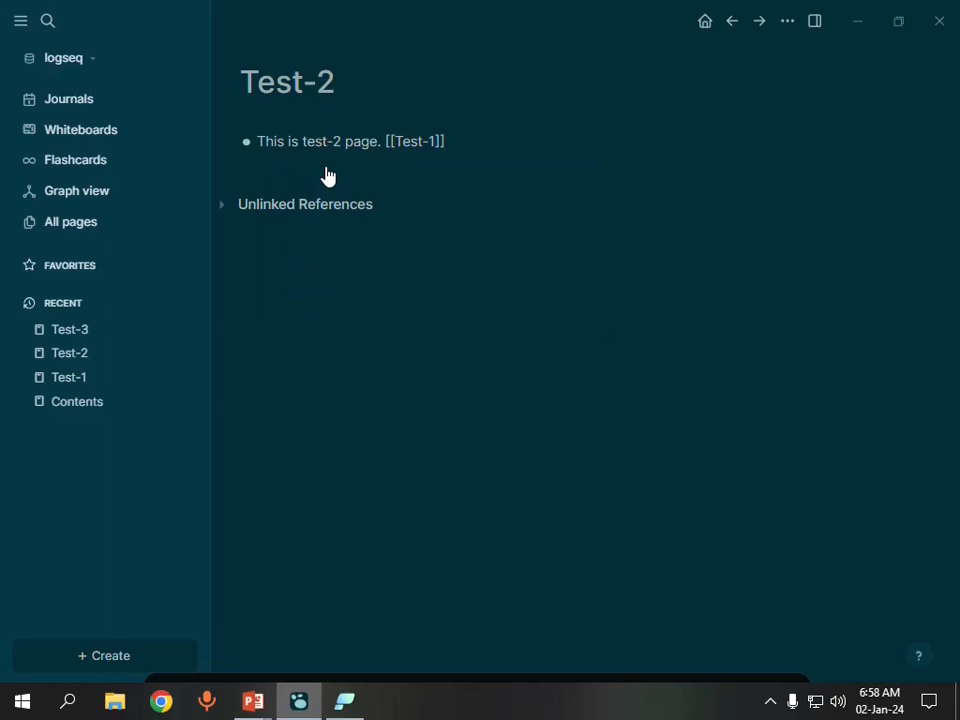
key("Return")
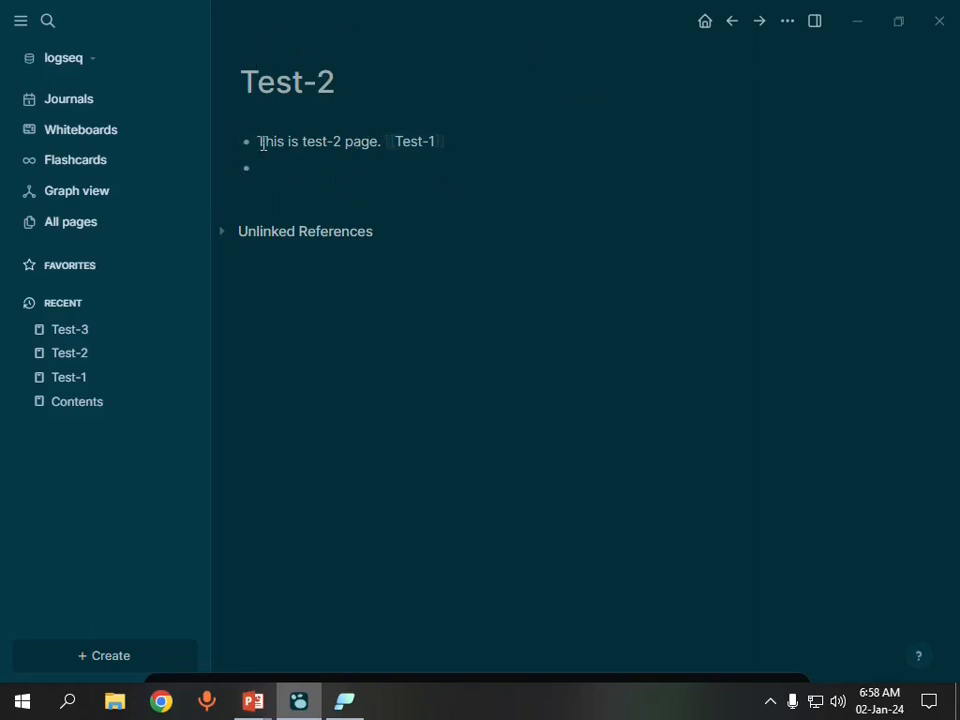
mouse_move(405, 155)
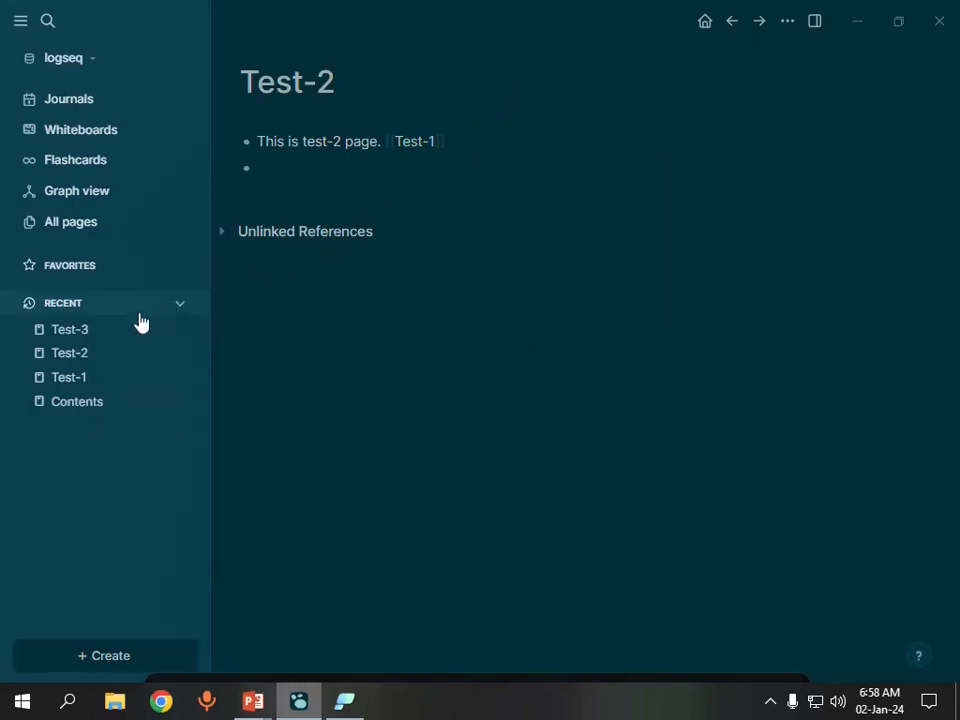
Add a second block to the Test-3 page reading "It is the example of unlinked reference of Test-1.".
left_click(98, 338)
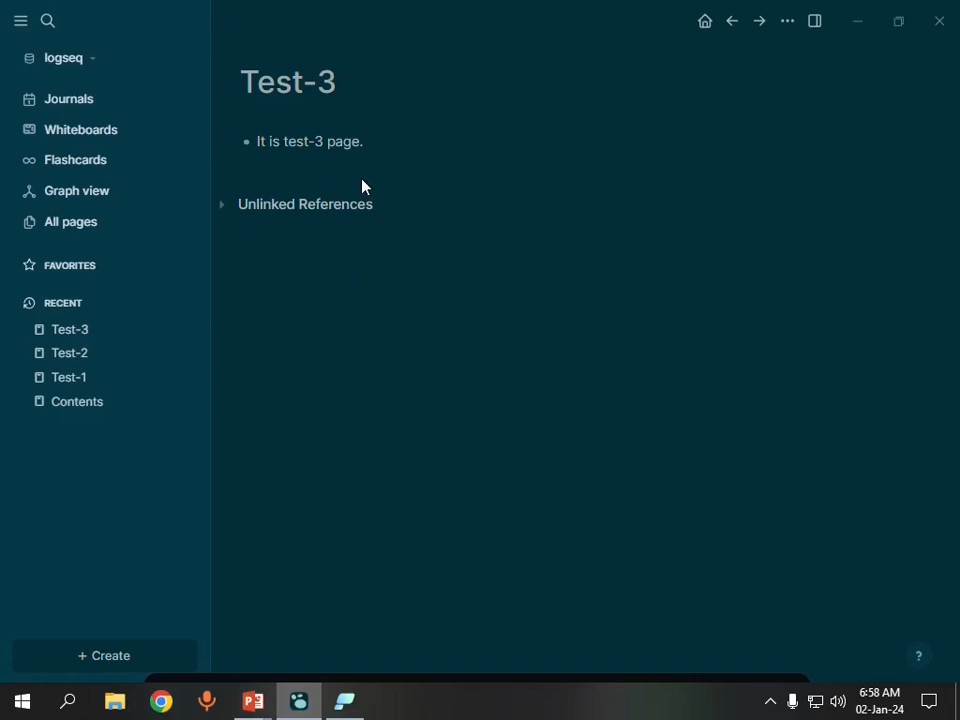
left_click(388, 141)
key("Return")
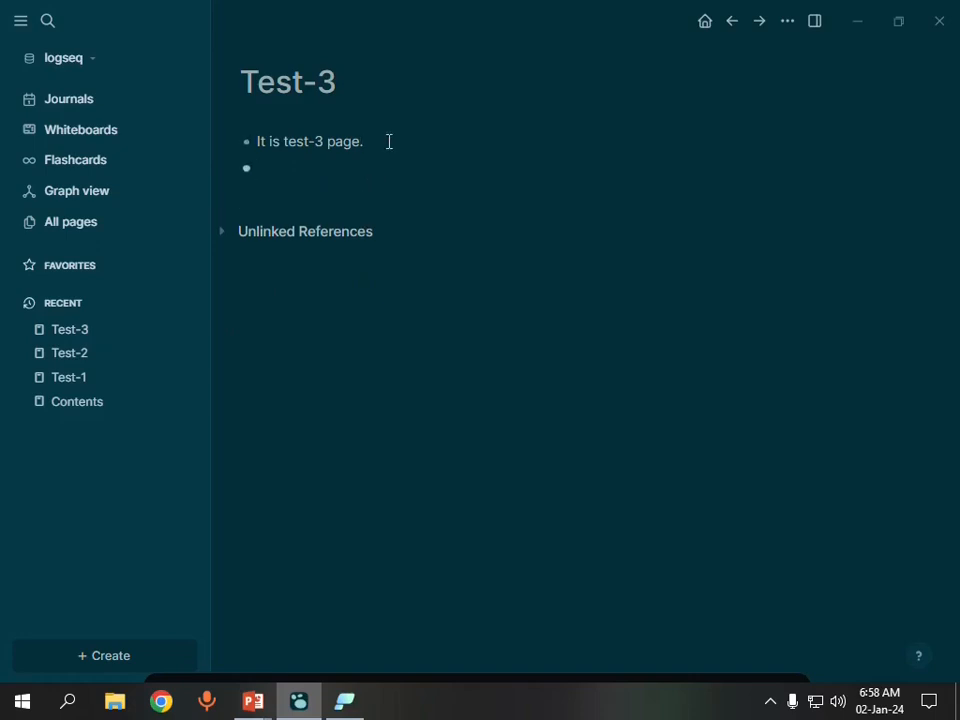
type("It is the exa")
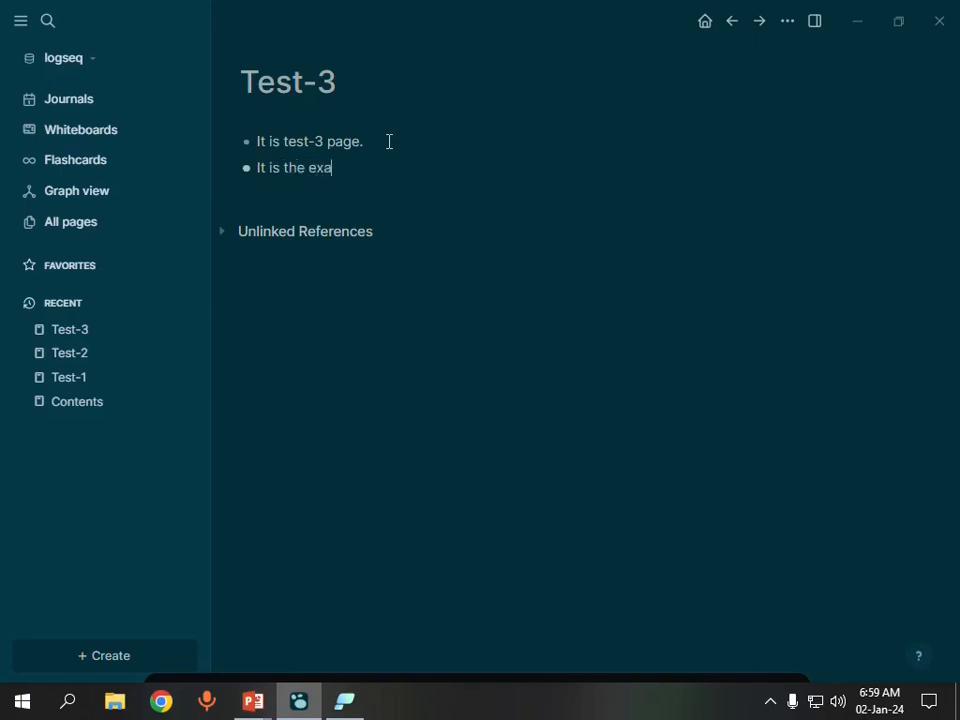
type("mple of unlinked referen")
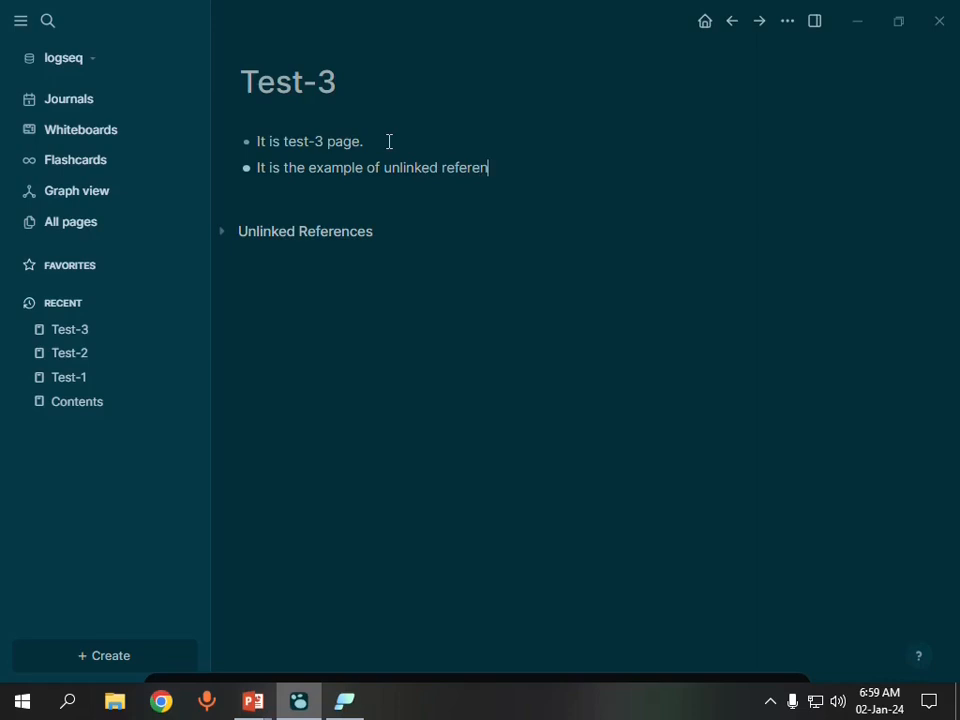
type("ce of Test-")
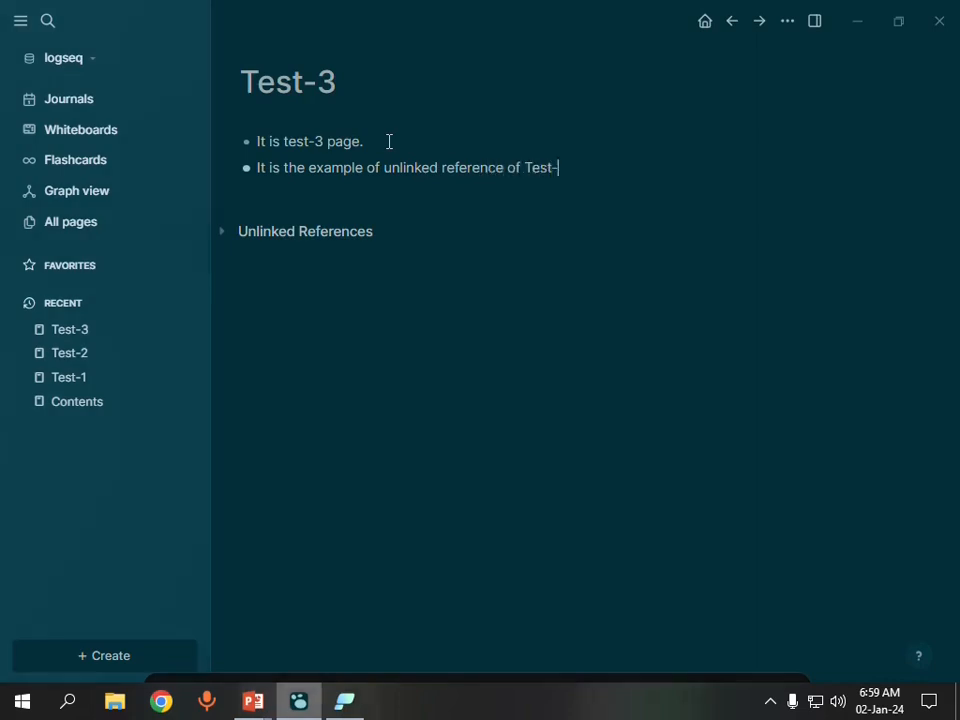
type("1.")
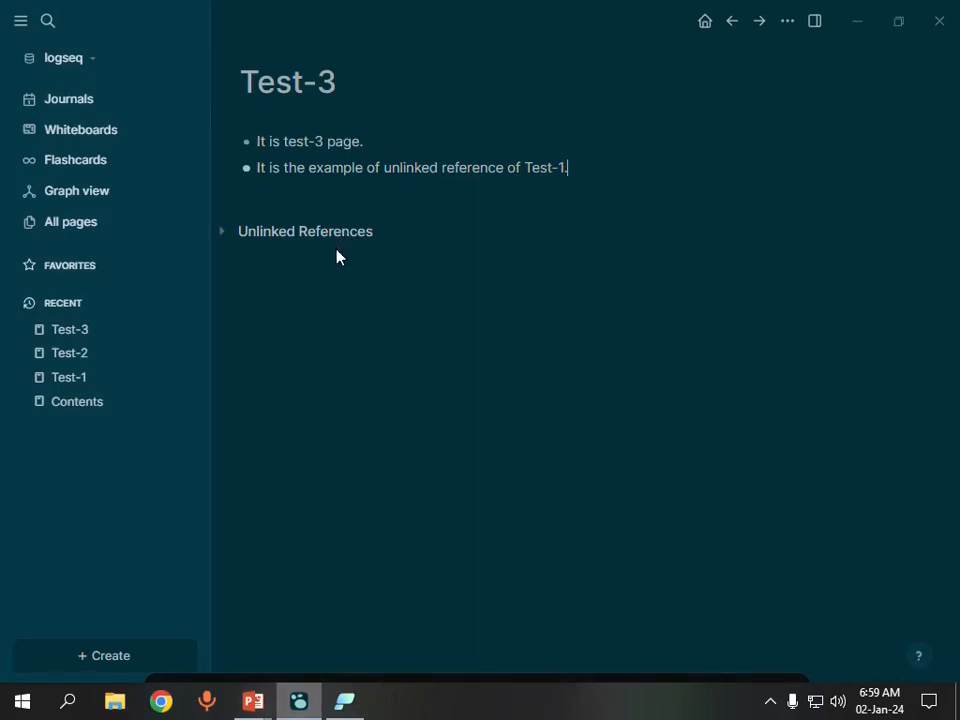
left_click(358, 308)
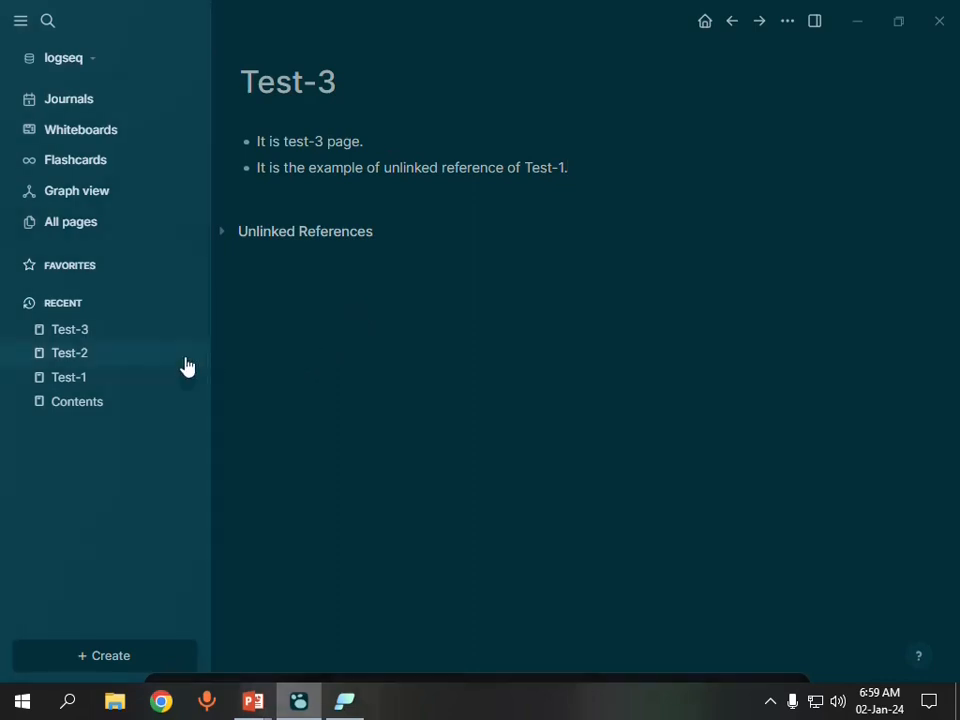
Open the Test-1 page and expand its Unlinked References section to examine both kinds of references.
left_click(88, 380)
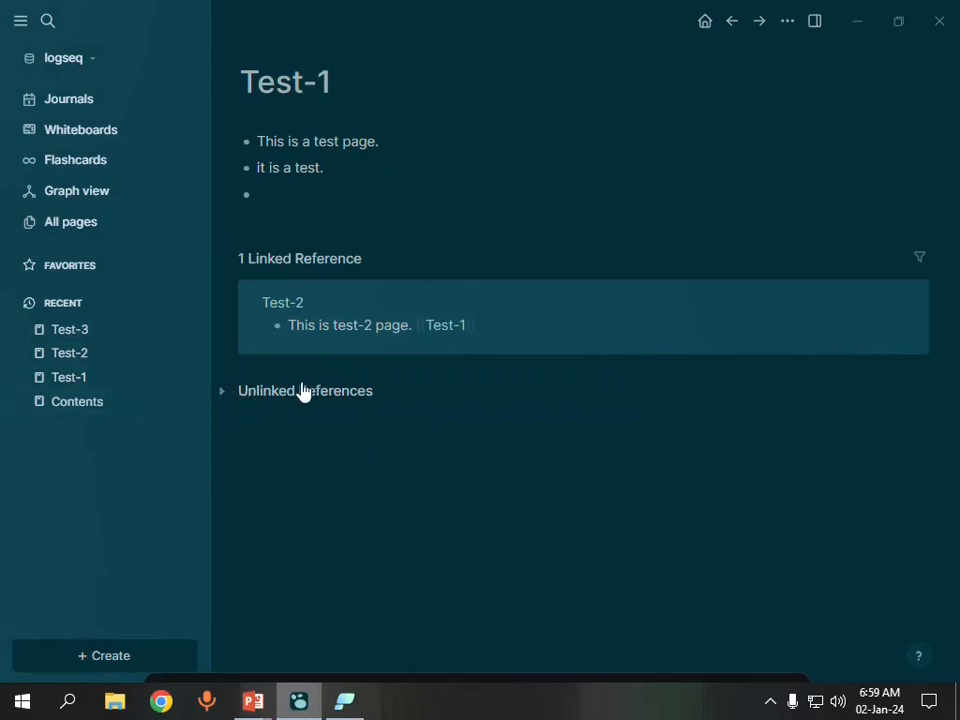
left_click(221, 392)
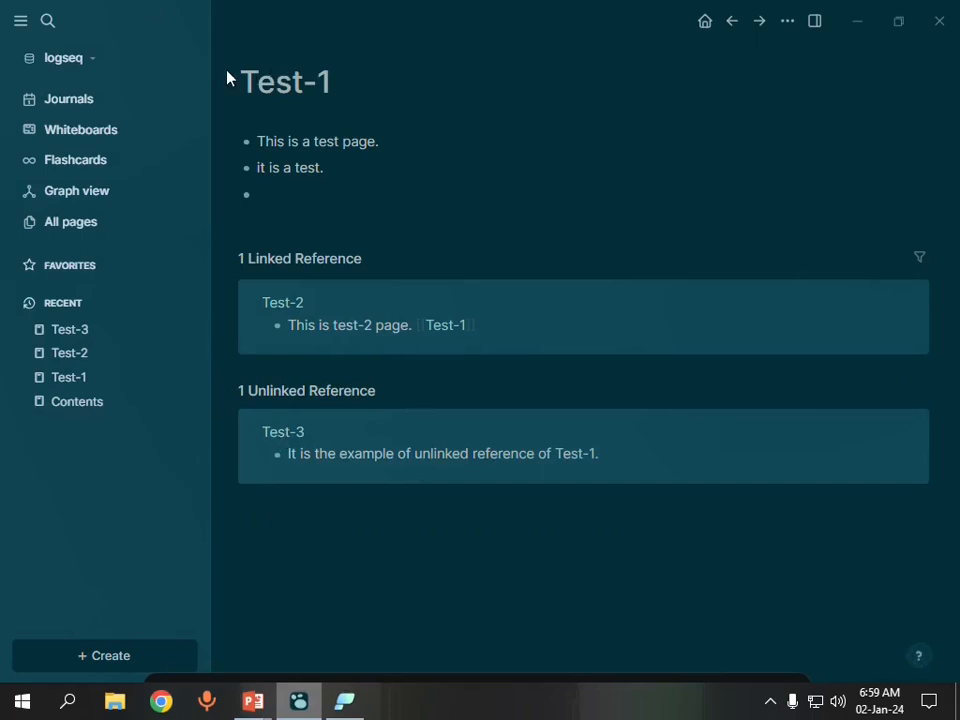
Switch to Pensela and draw an unfilled light-blue rectangle around the Test-1 page title.
left_click(350, 706)
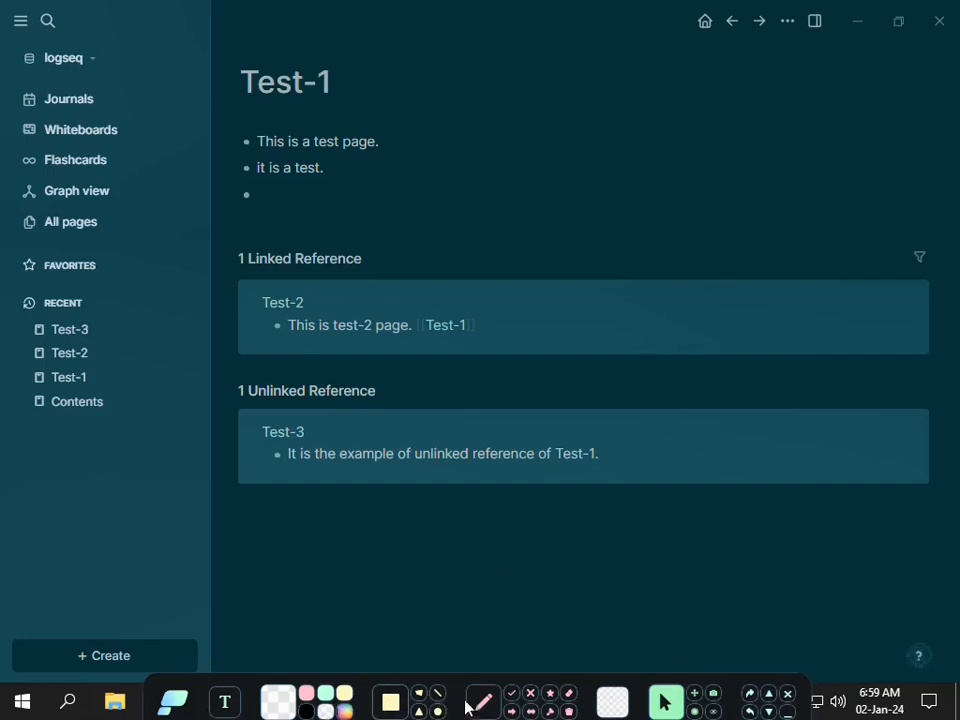
left_click(389, 706)
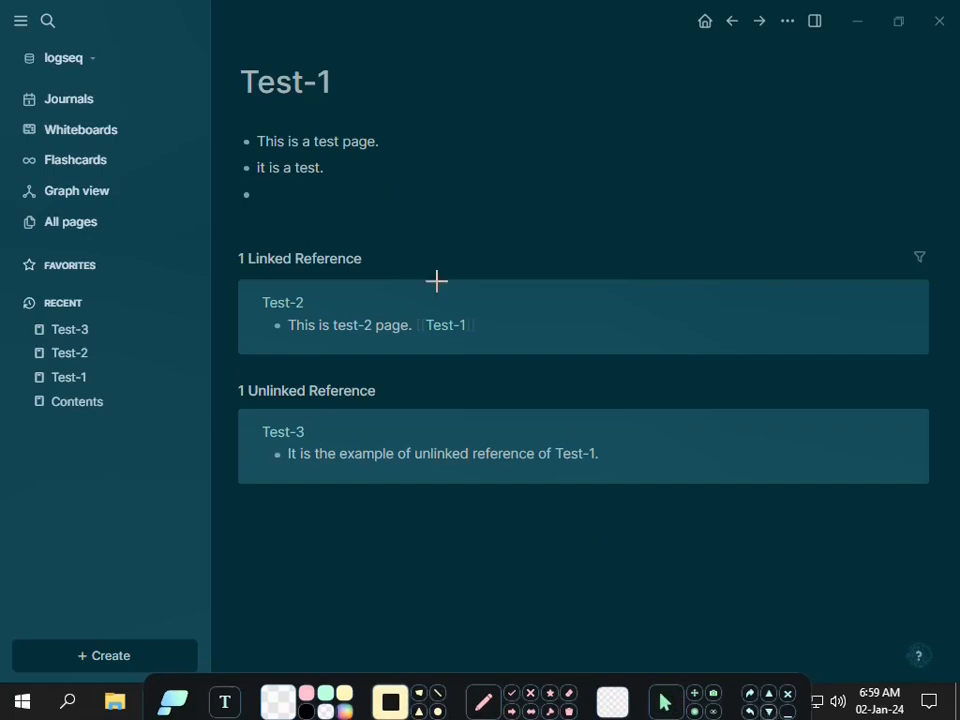
mouse_move(232, 52)
left_mouse_down()
mouse_move(470, 102)
mouse_move(725, 118)
mouse_move(887, 104)
left_mouse_up()
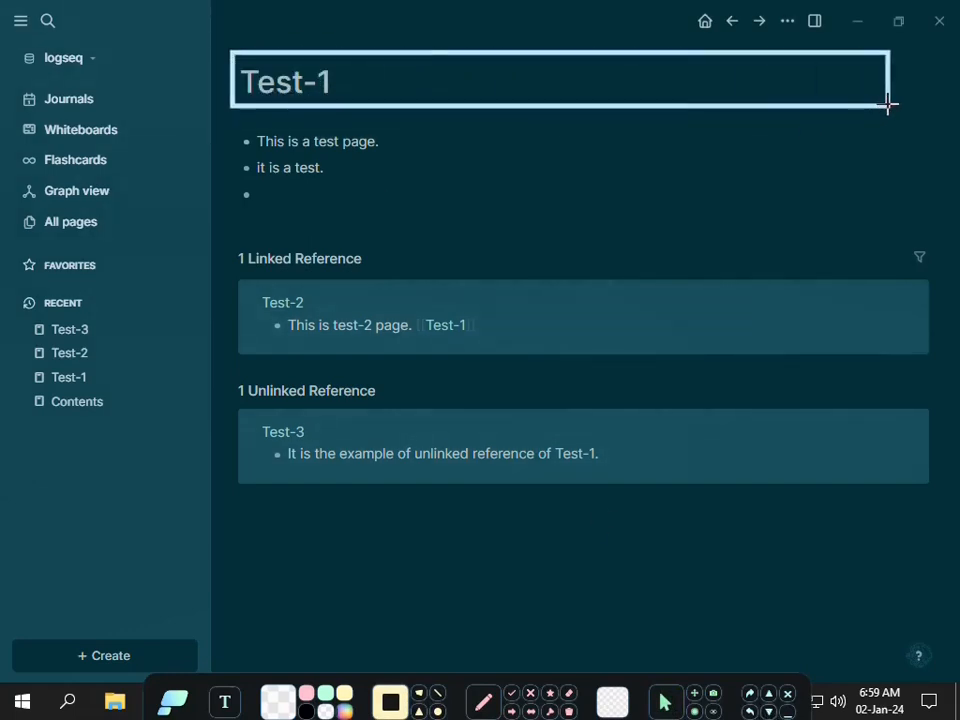
Draw rectangles around the Test-1 content blocks, the whole reference area, and the page names and block texts inside both references.
mouse_move(231, 125)
left_mouse_down()
mouse_move(452, 208)
mouse_move(895, 211)
left_mouse_up()
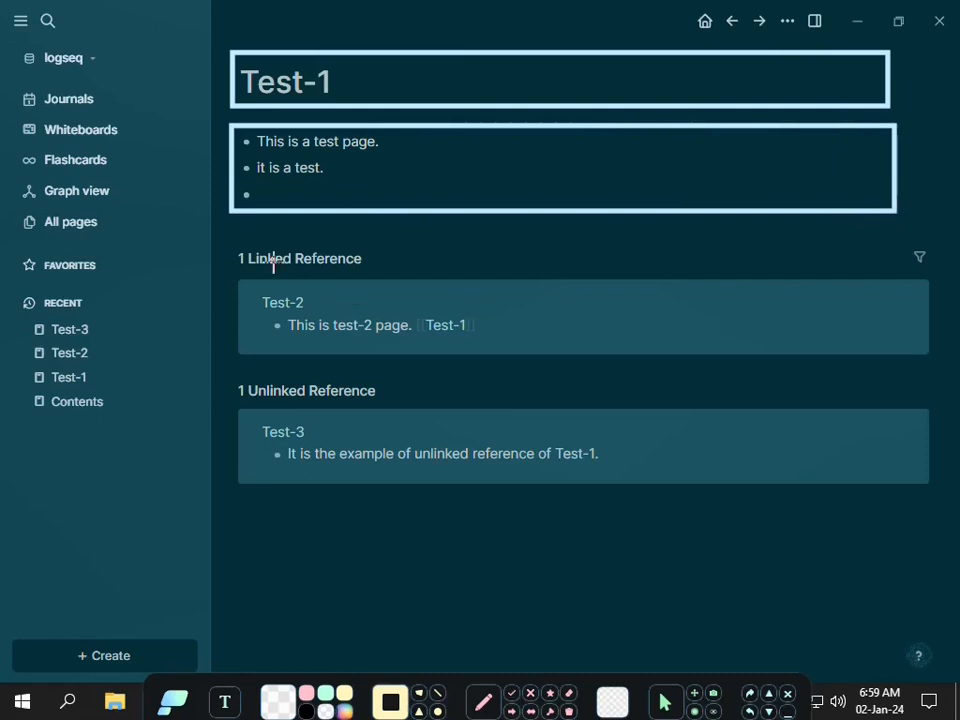
mouse_move(225, 230)
left_mouse_down()
mouse_move(419, 285)
mouse_move(780, 491)
mouse_move(951, 544)
mouse_move(950, 612)
left_mouse_up()
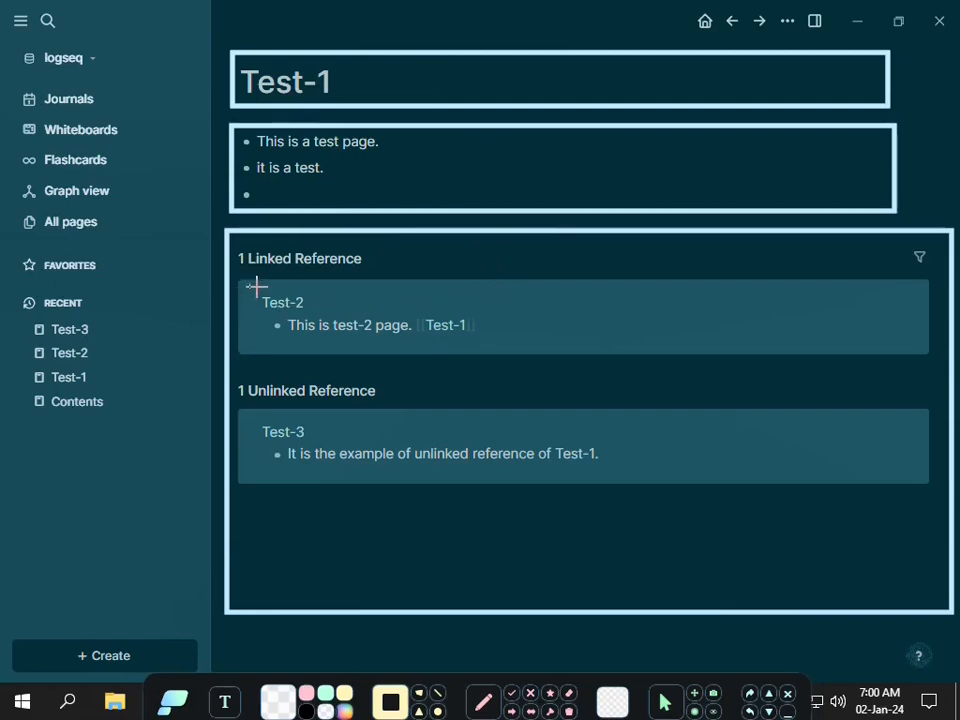
left_click_drag(248, 287, 333, 314)
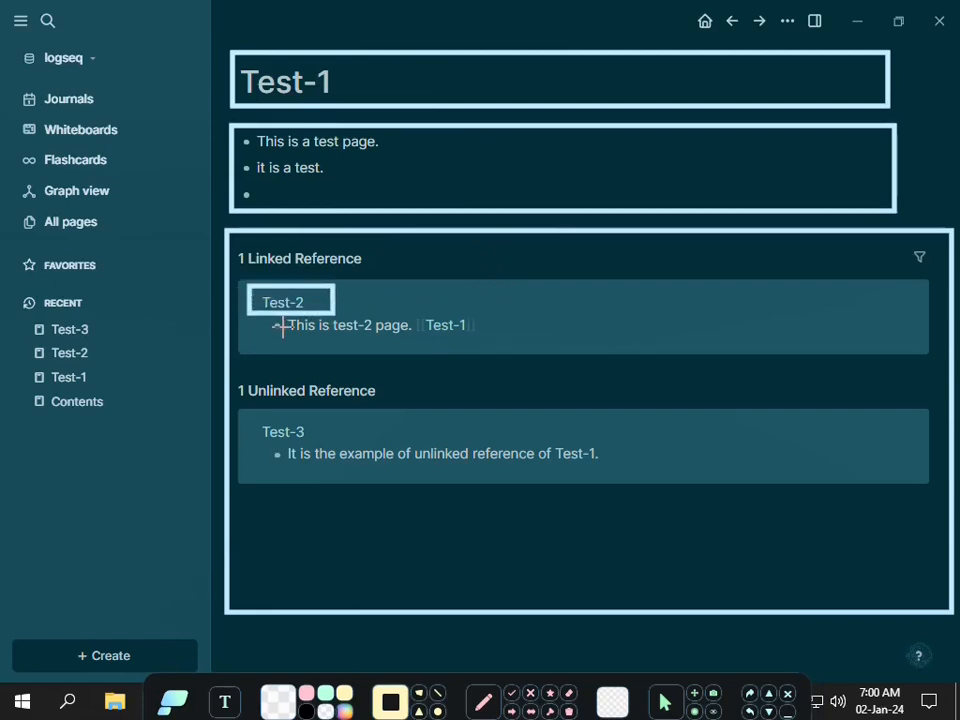
left_click_drag(266, 317, 490, 331)
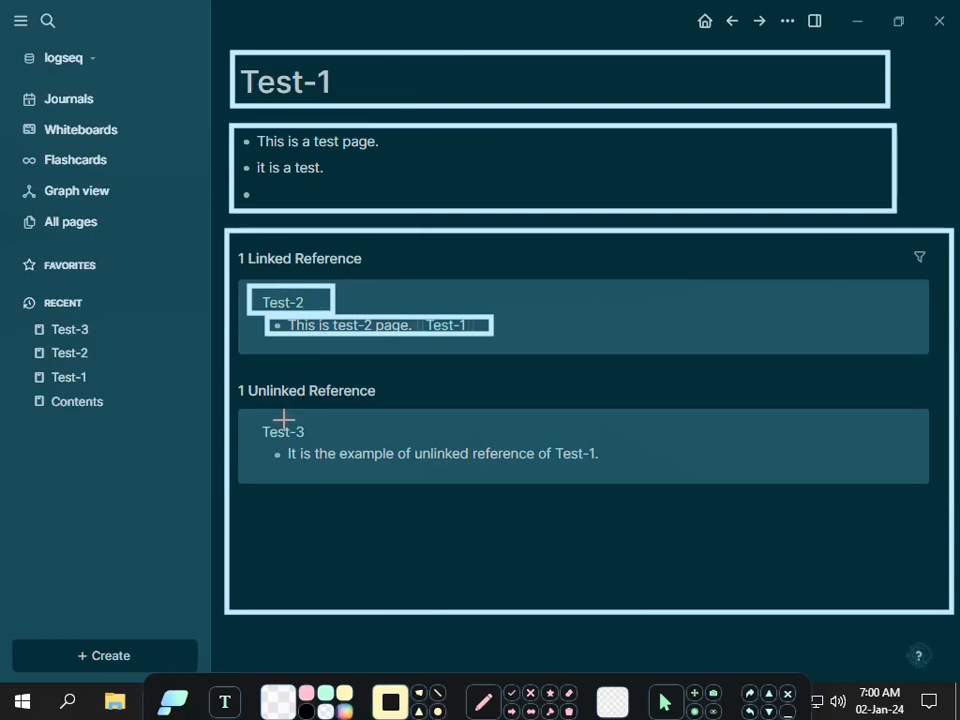
mouse_move(255, 408)
left_mouse_down()
mouse_move(312, 436)
mouse_move(270, 443)
mouse_move(508, 453)
mouse_move(617, 469)
left_mouse_up()
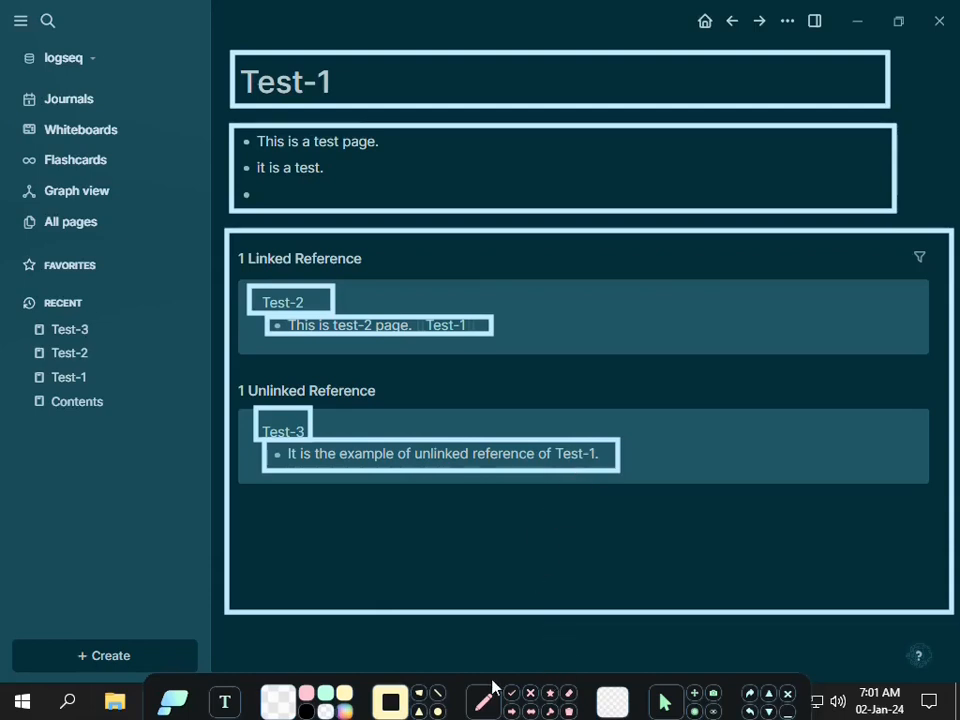
Clear all drawn rectangles from the screen and return to the normal pointer.
left_click(569, 712)
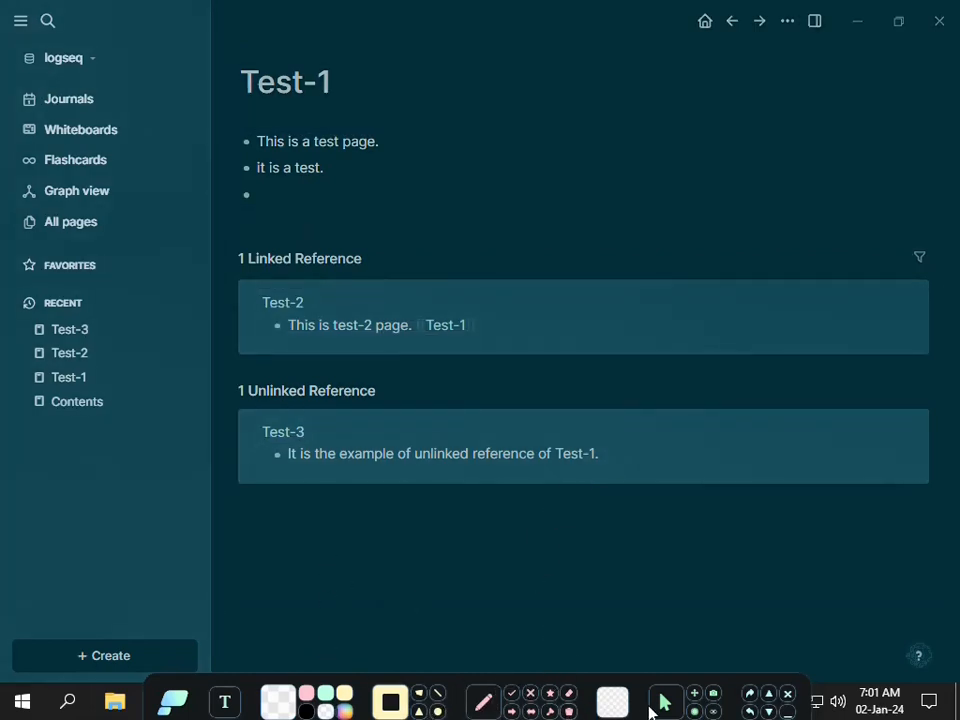
left_click(663, 703)
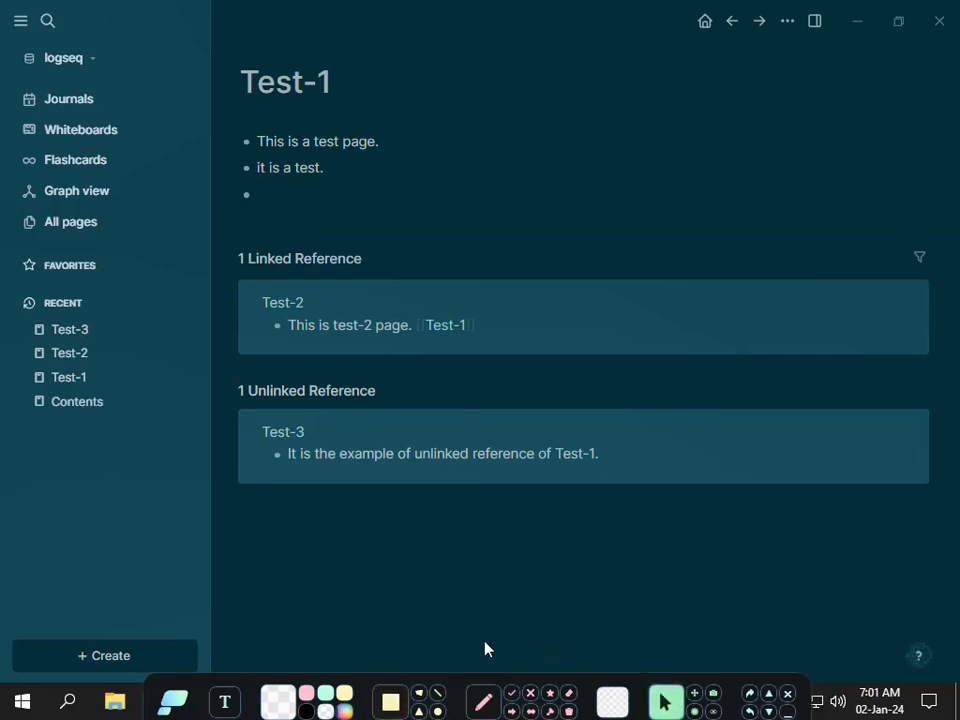
Switch to the PowerPoint slide show to review the slide on parts of the reference section, and return to the Test-1 page in Logseq.
key("alt+Tab")
key("alt+Tab")
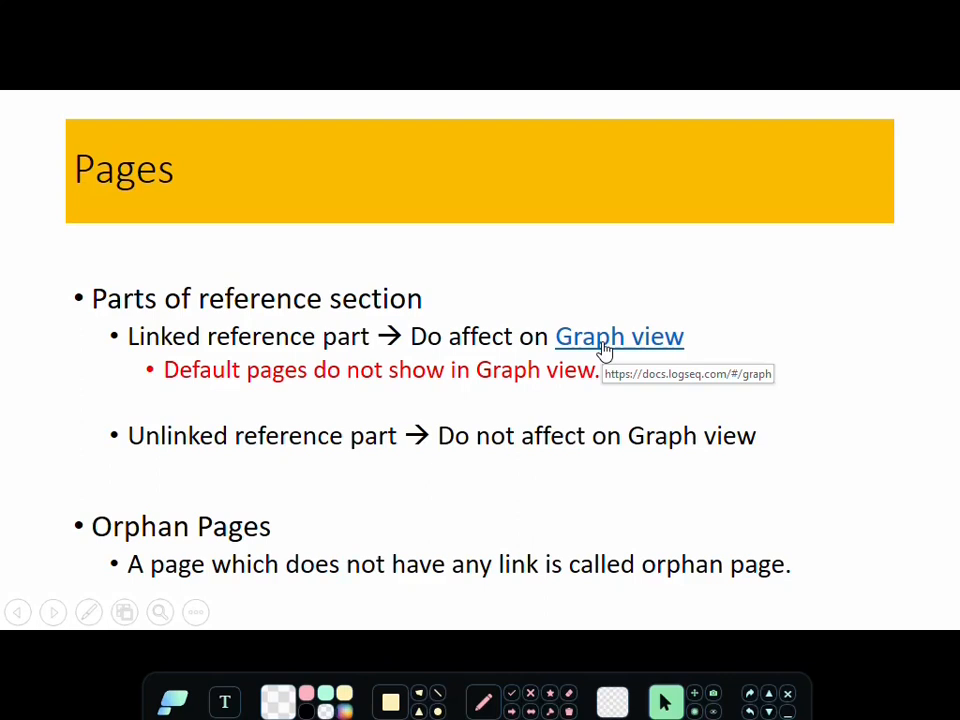
key("alt+Tab")
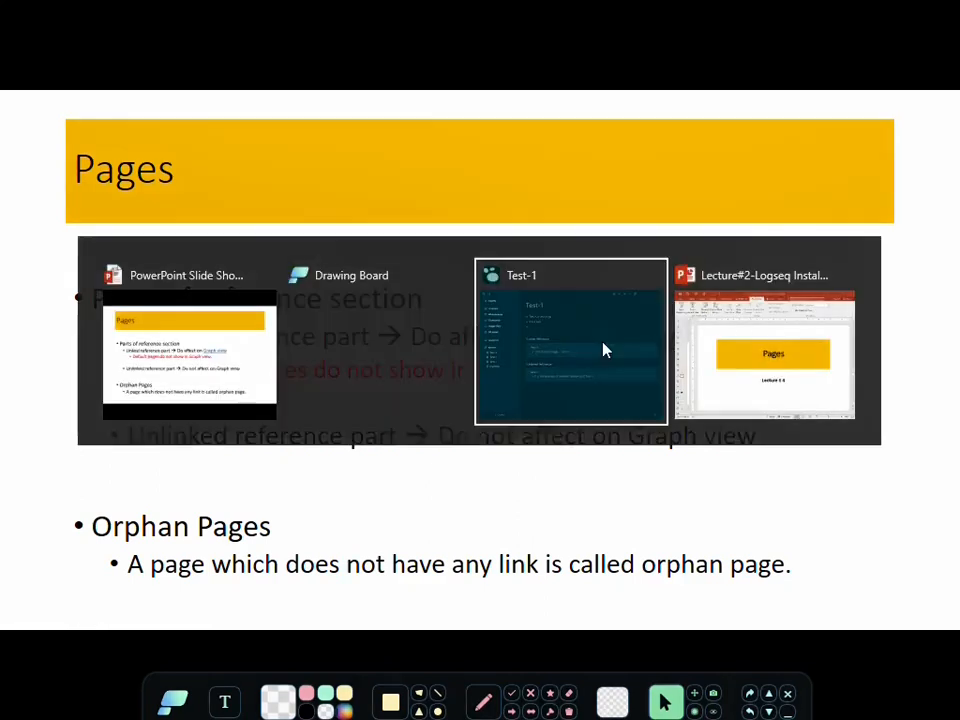
left_click(603, 350)
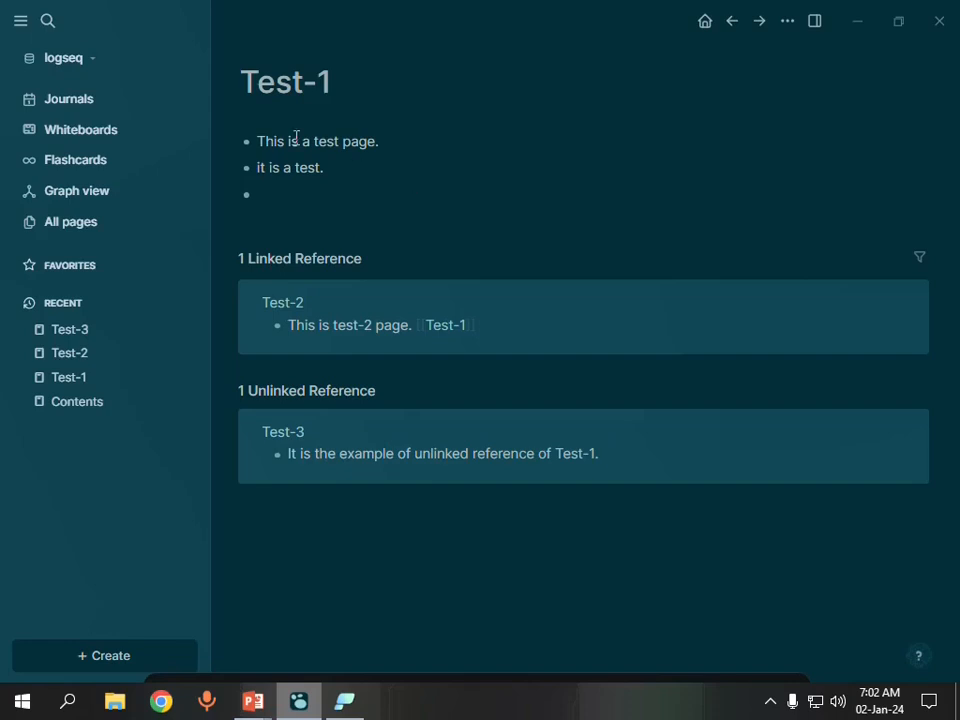
Examine the links between the test pages in Graph view and compare the graph with the All pages list.
left_click(72, 203)
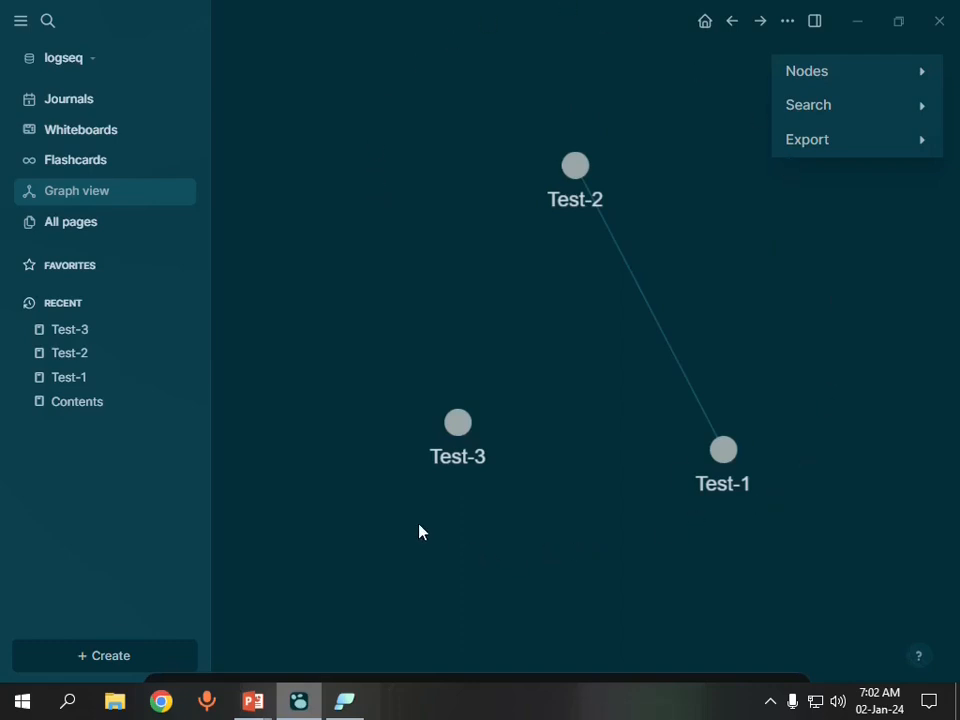
left_click(66, 222)
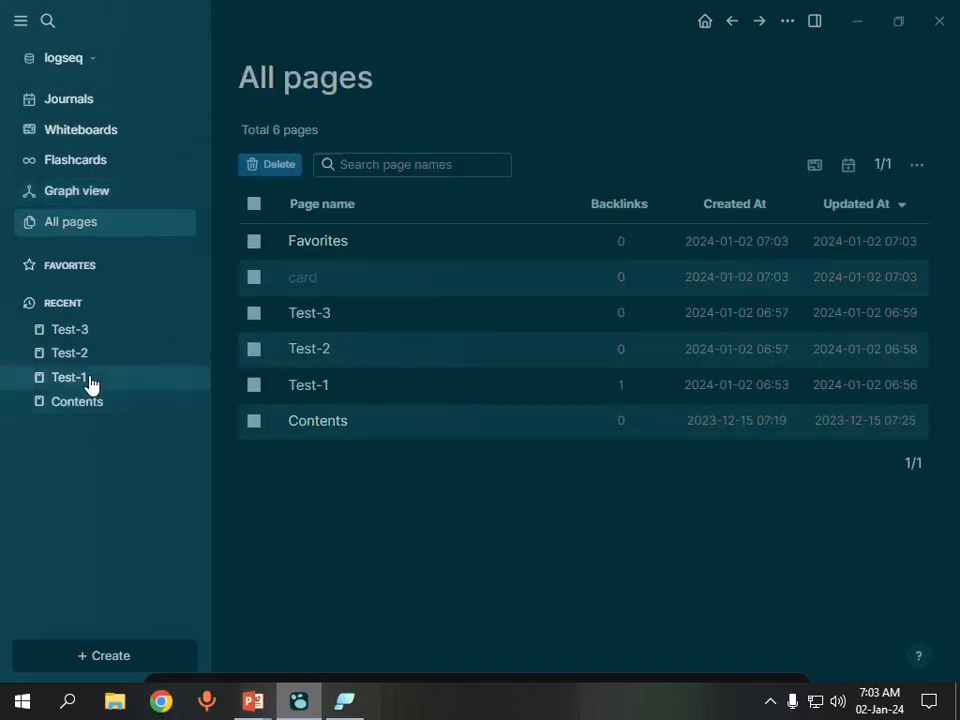
left_click(79, 192)
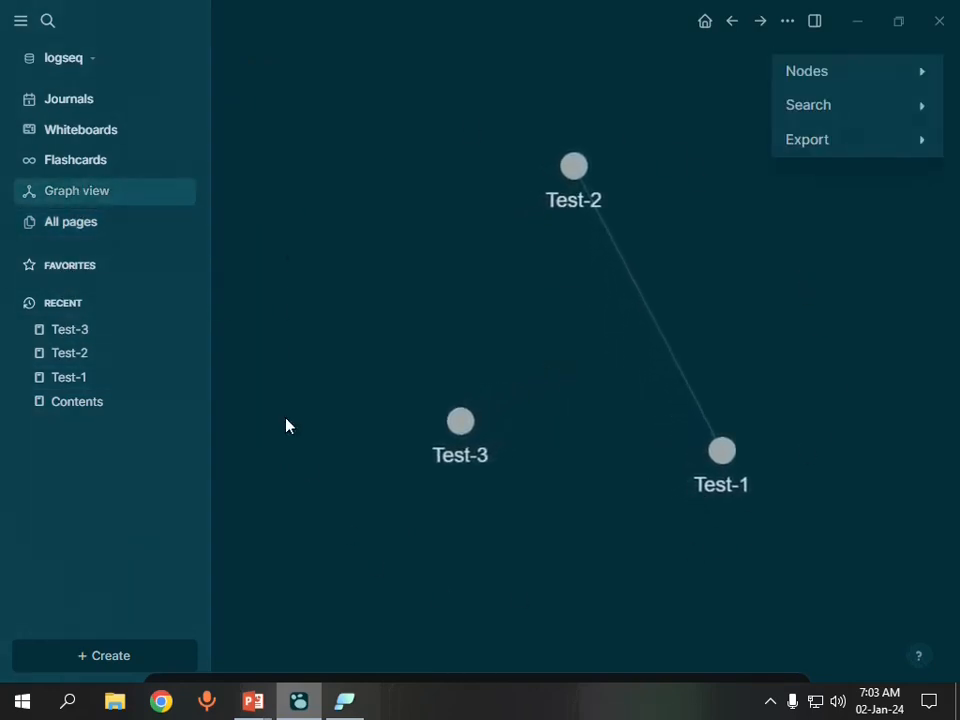
scroll(431, 201, "down", 5)
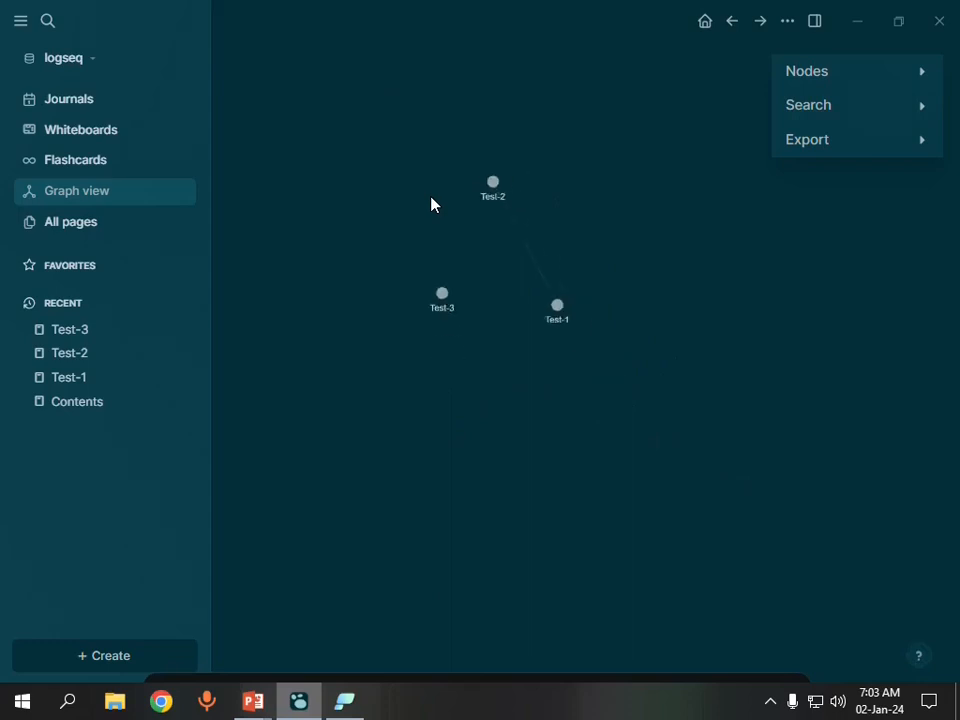
scroll(431, 204, "up", 5)
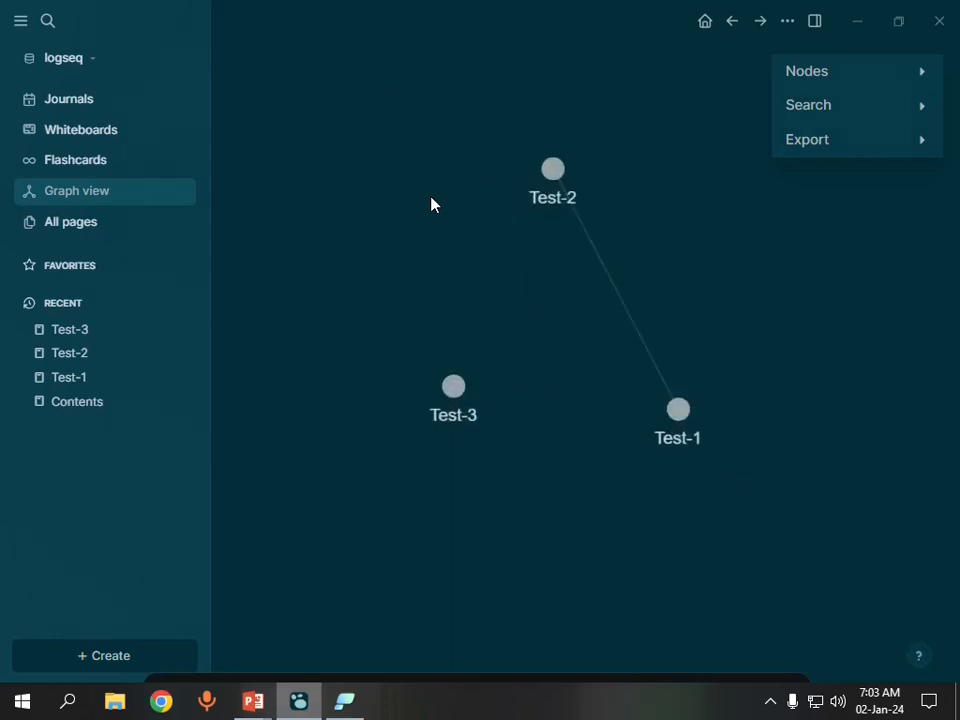
Expand the graph's Nodes options to review the journal, orphan, built-in and excluded page switches, and collapse them.
left_click(847, 78)
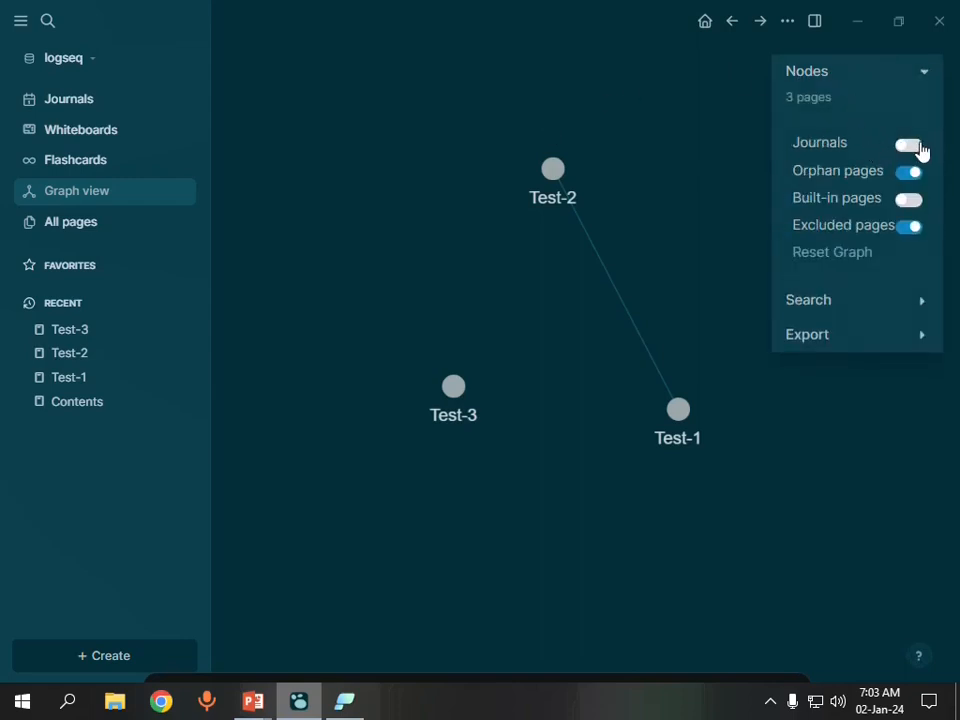
left_click(872, 70)
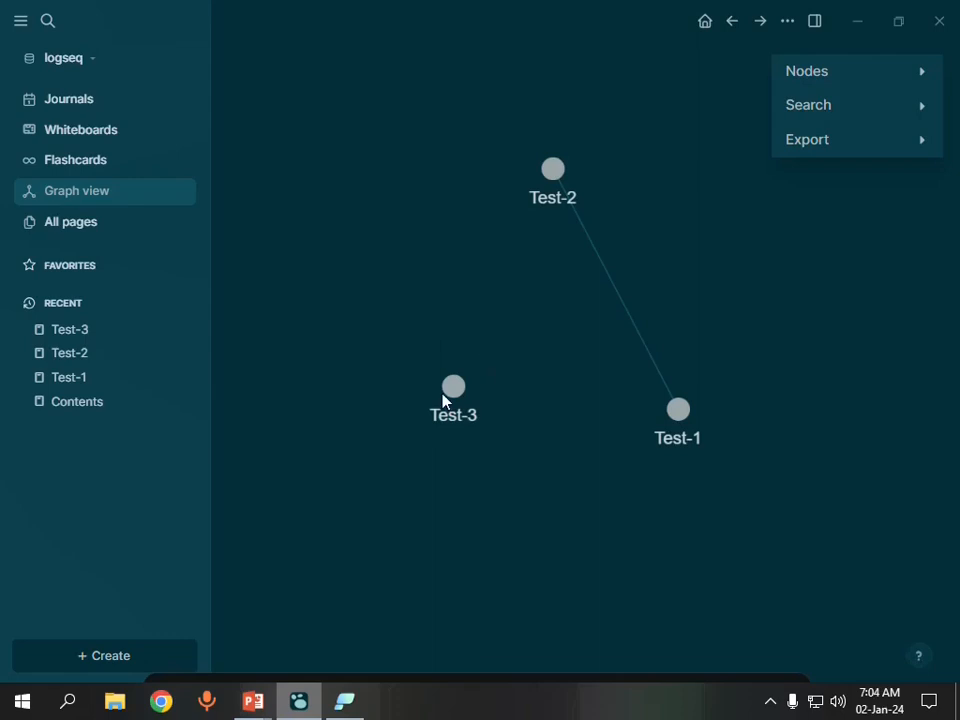
Switch between the PowerPoint slide show and the Logseq graph to compare the orphan page definition with the Test-3 node.
key("alt+Tab")
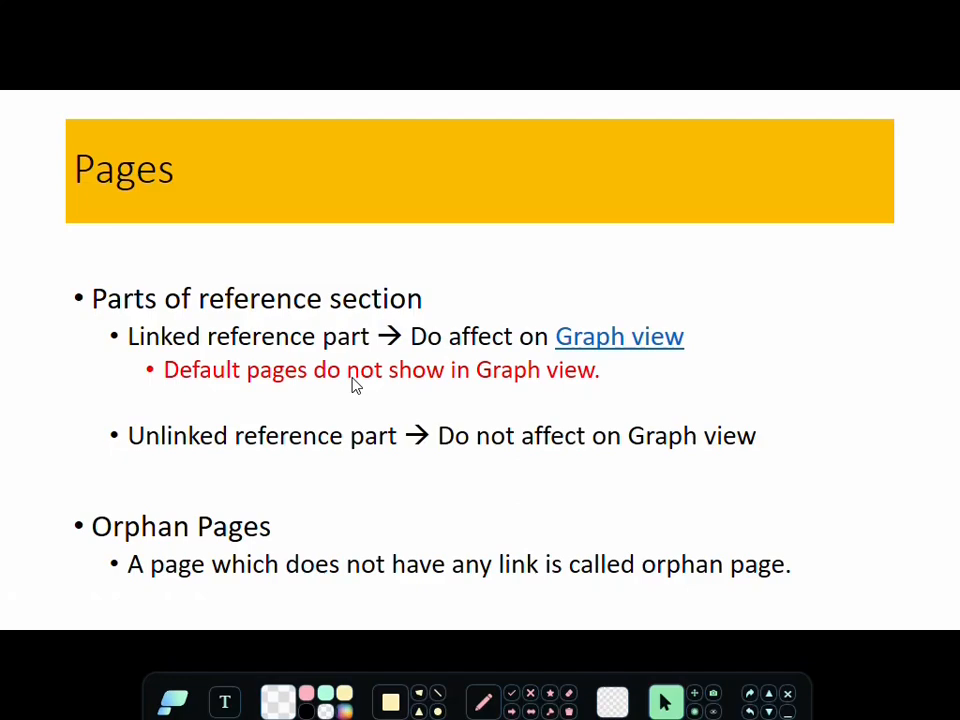
key("alt+Tab")
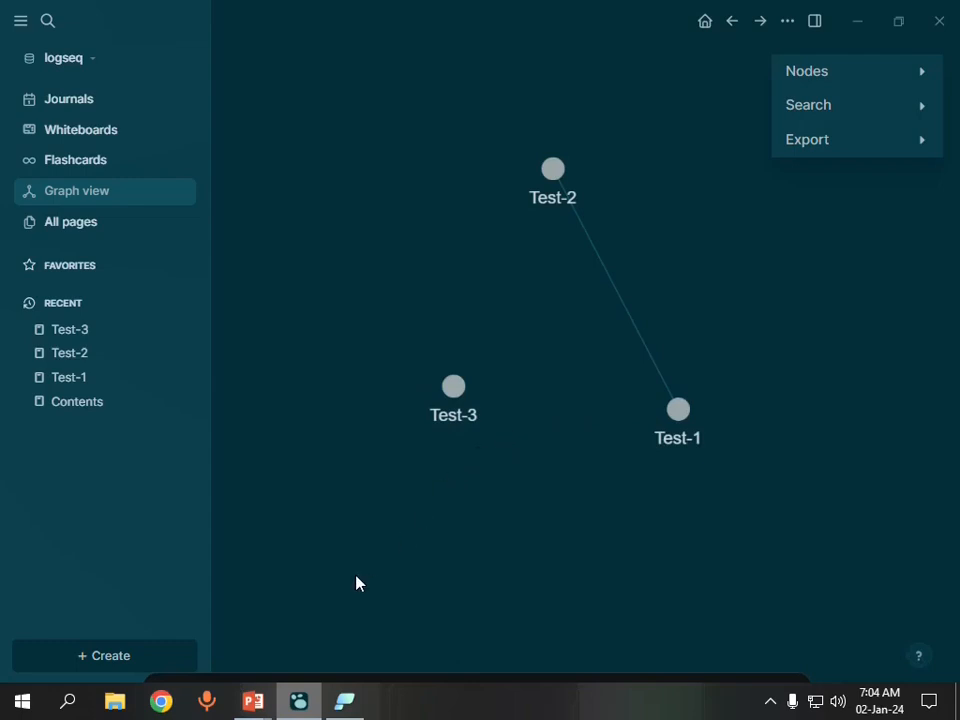
key("alt+Tab")
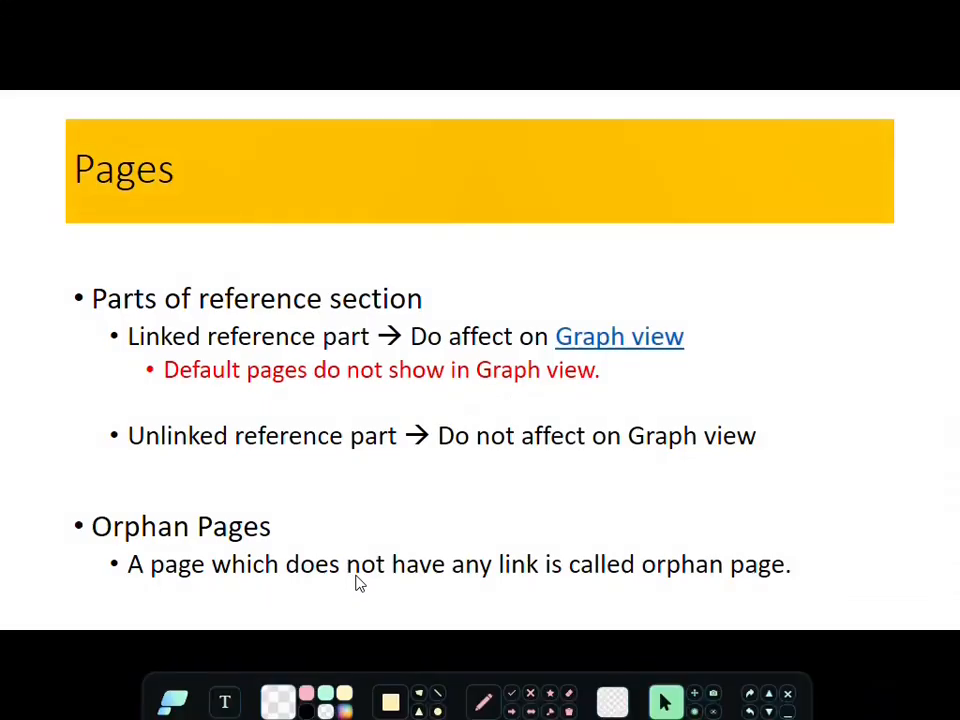